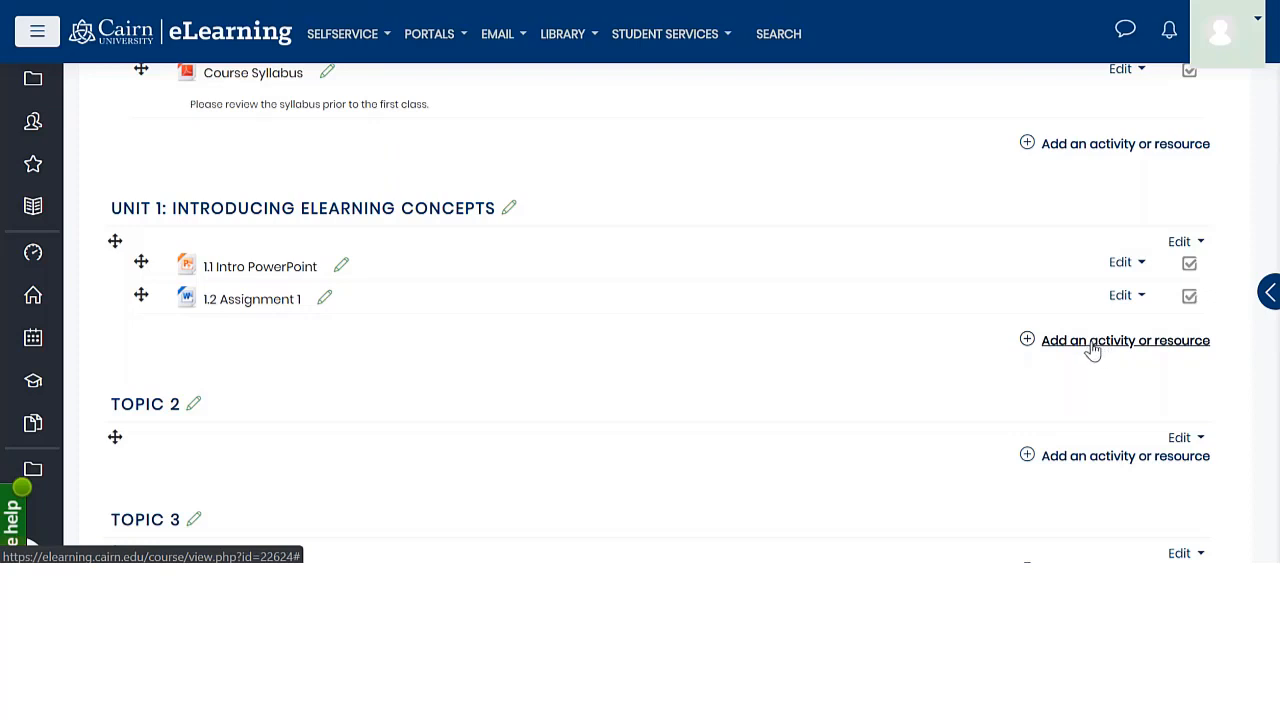
click(1093, 350)
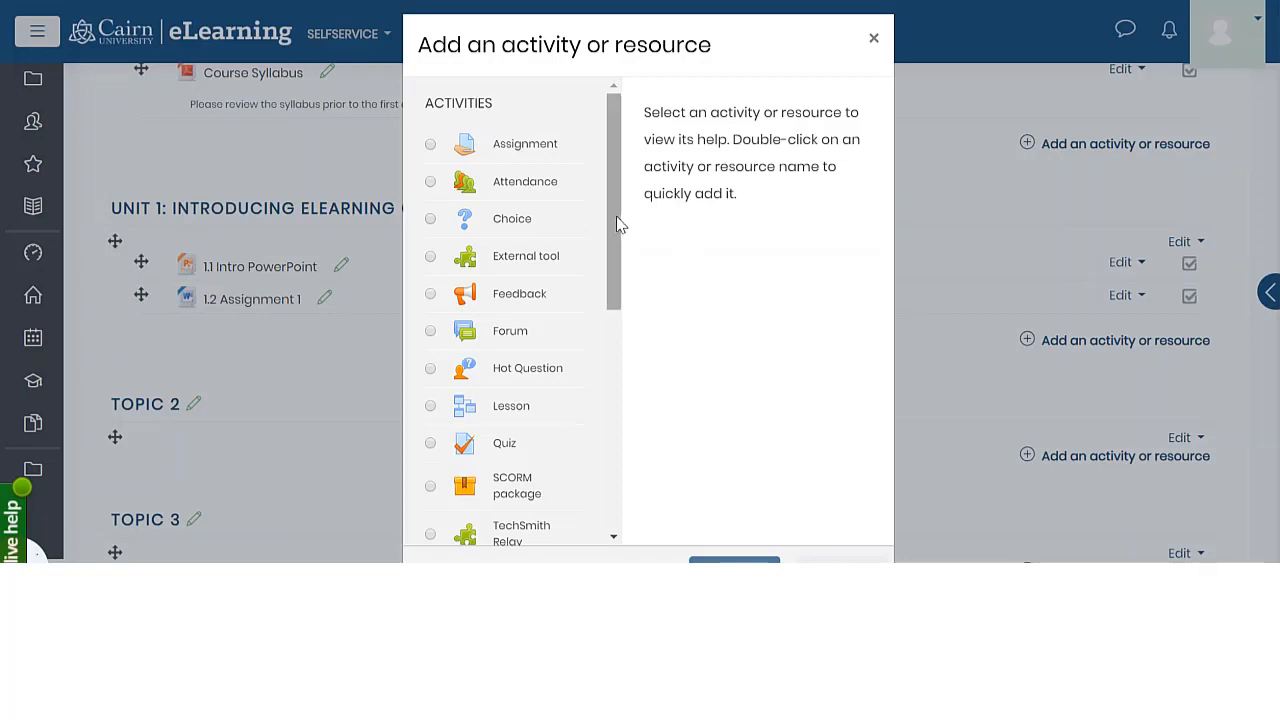
drag(617, 223, 634, 463)
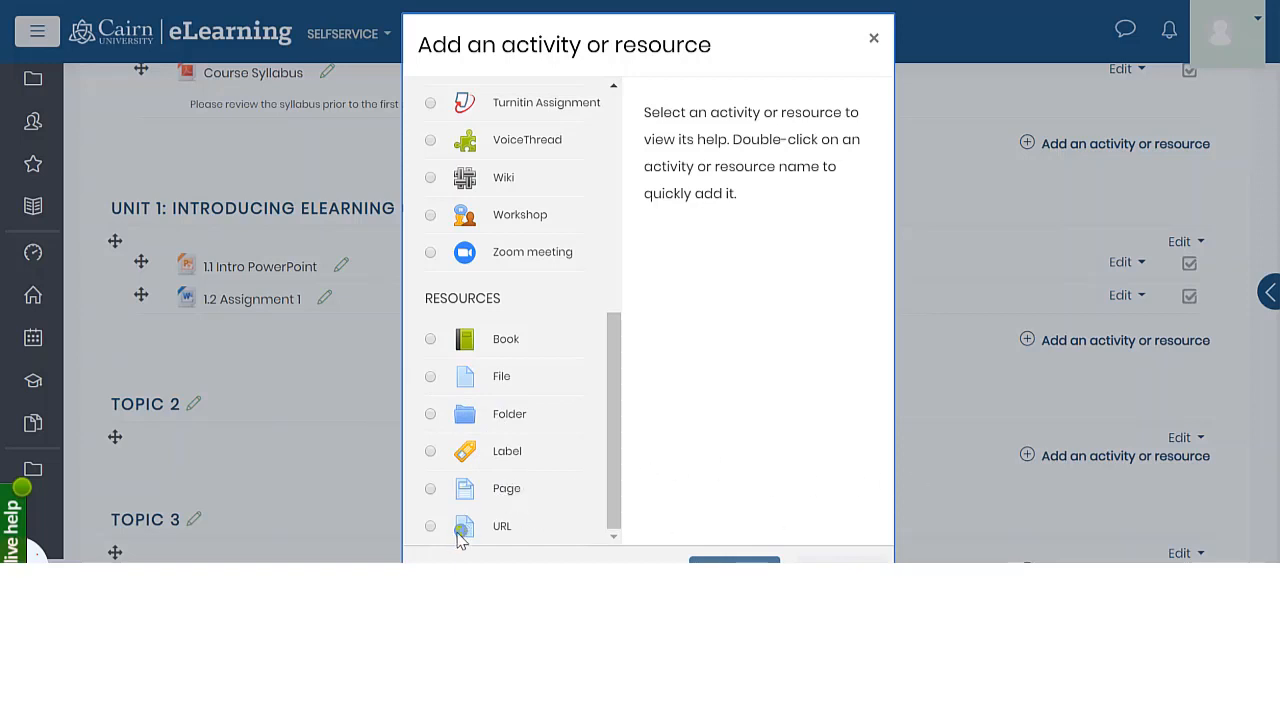
drag(733, 47, 739, 28)
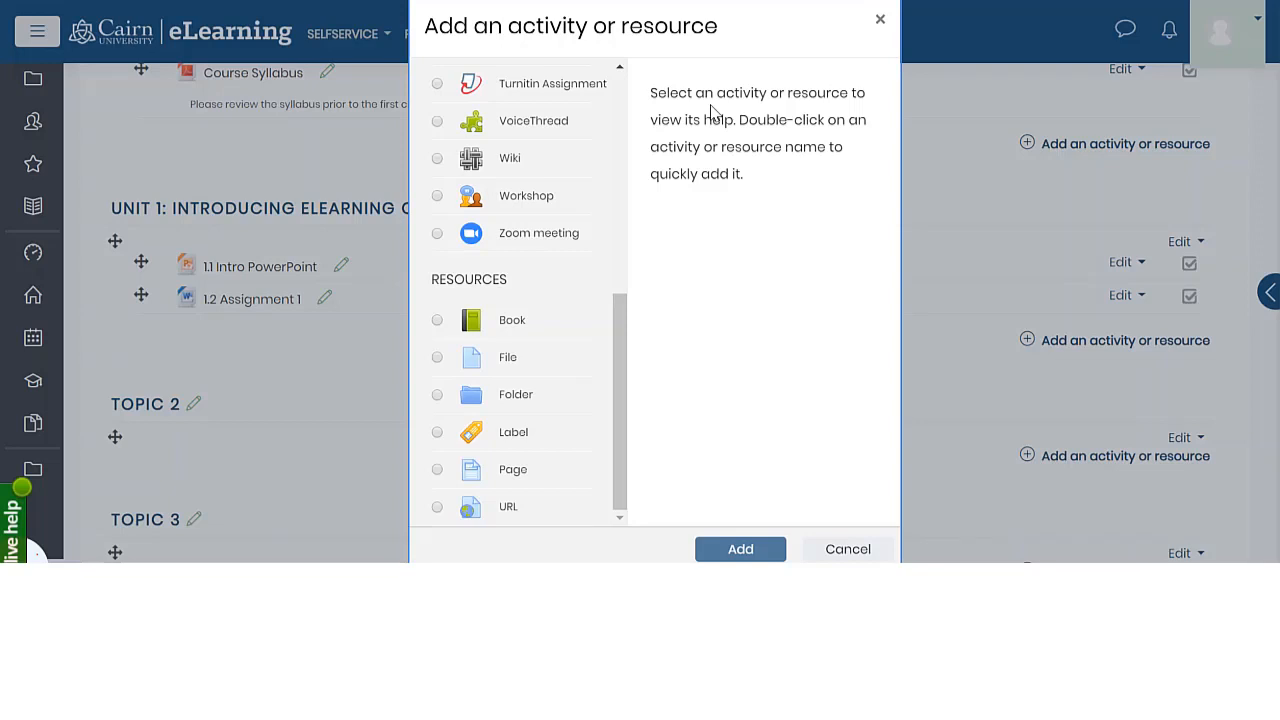
click(843, 551)
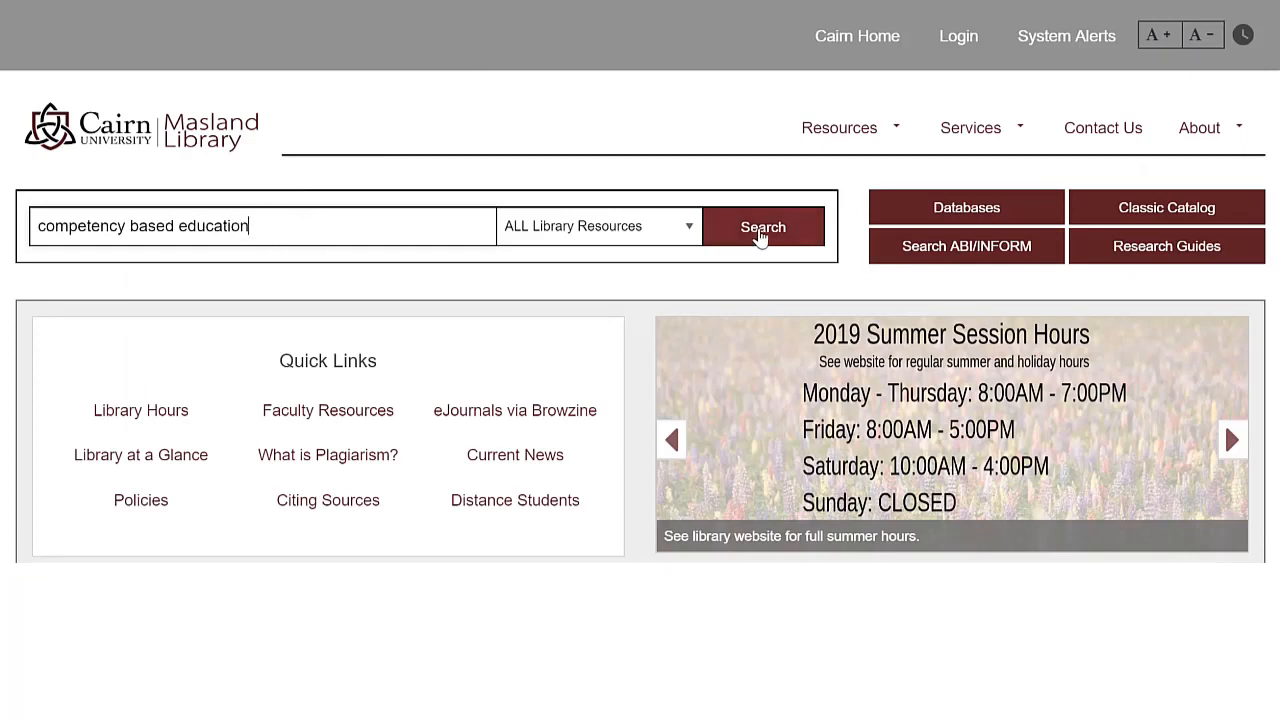
Search all library resources for "competency based education" and open the full-text PDF of "Enthusiasts, skeptics, and cautious explorers"
click(762, 234)
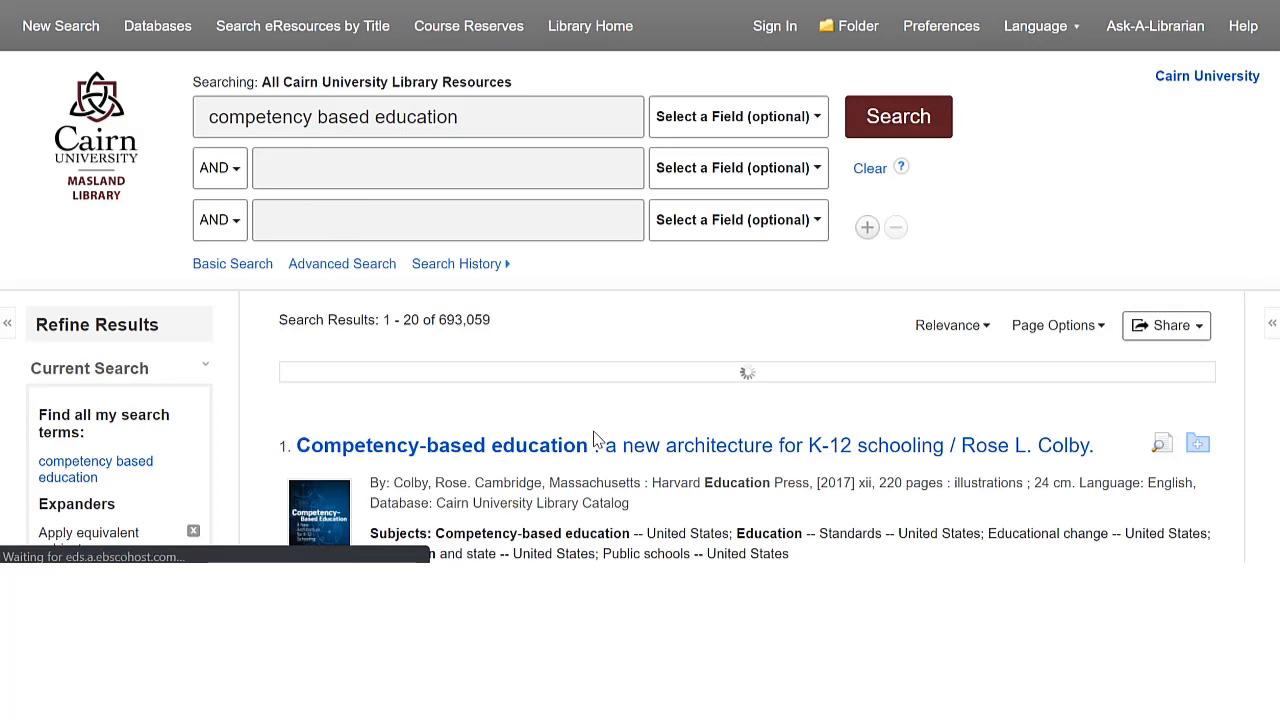
scroll(615, 470, down, 3)
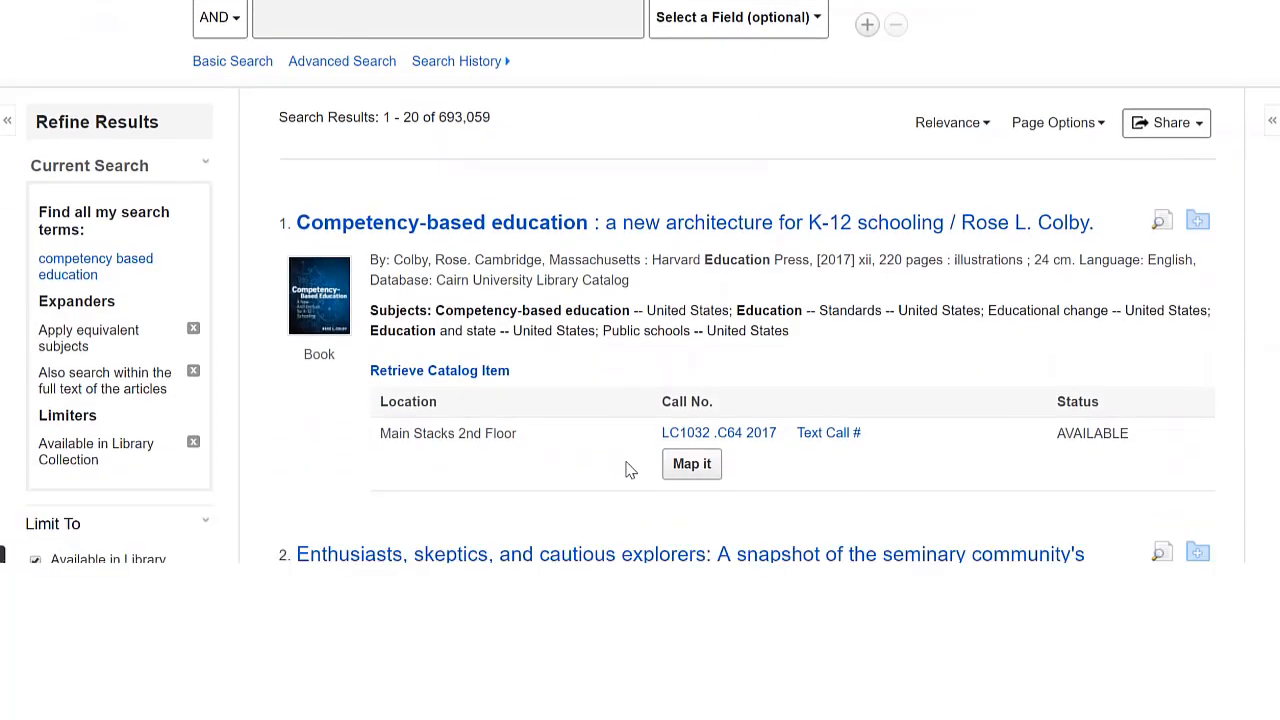
scroll(617, 495, down, 2)
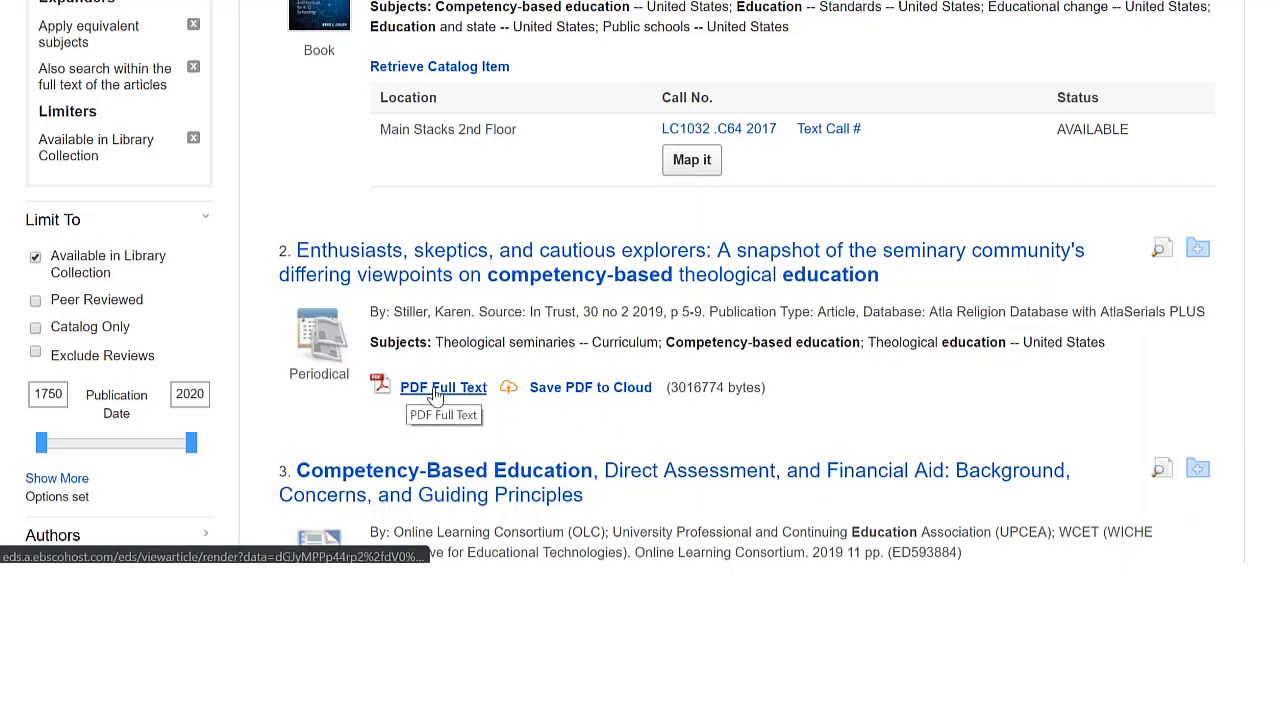
scroll(545, 343, down, 1)
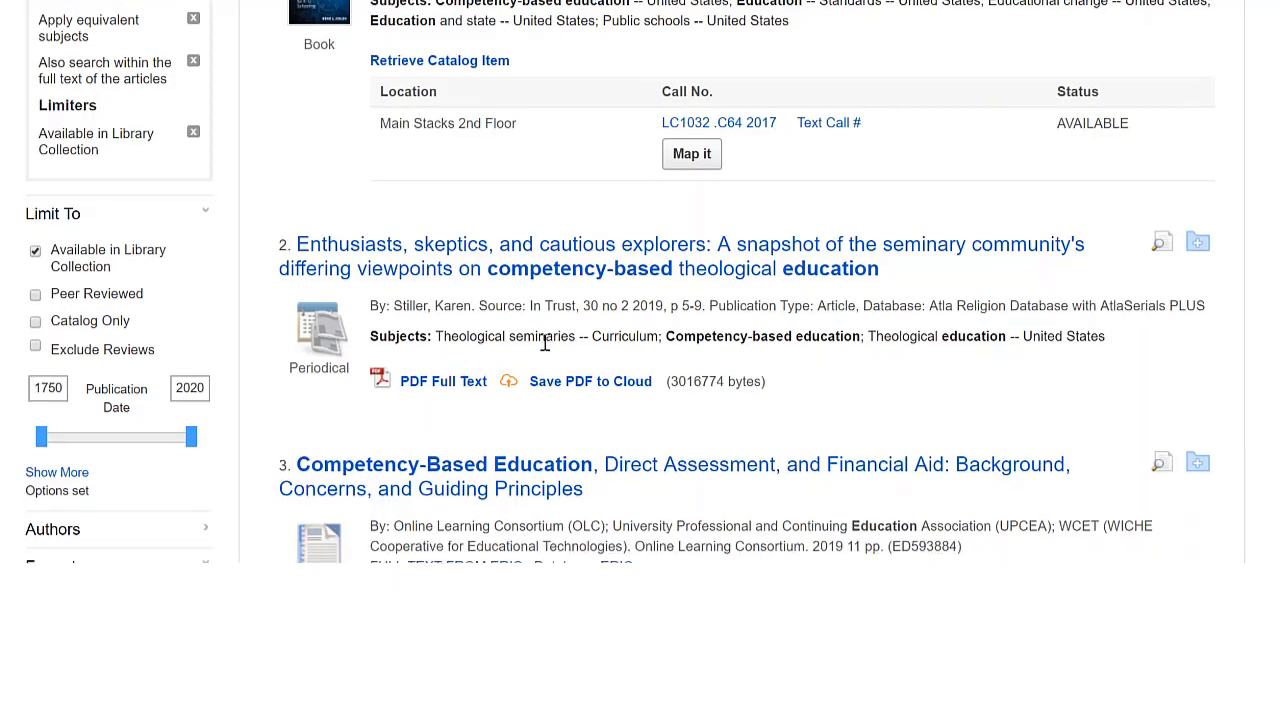
scroll(160, 318, up, 2)
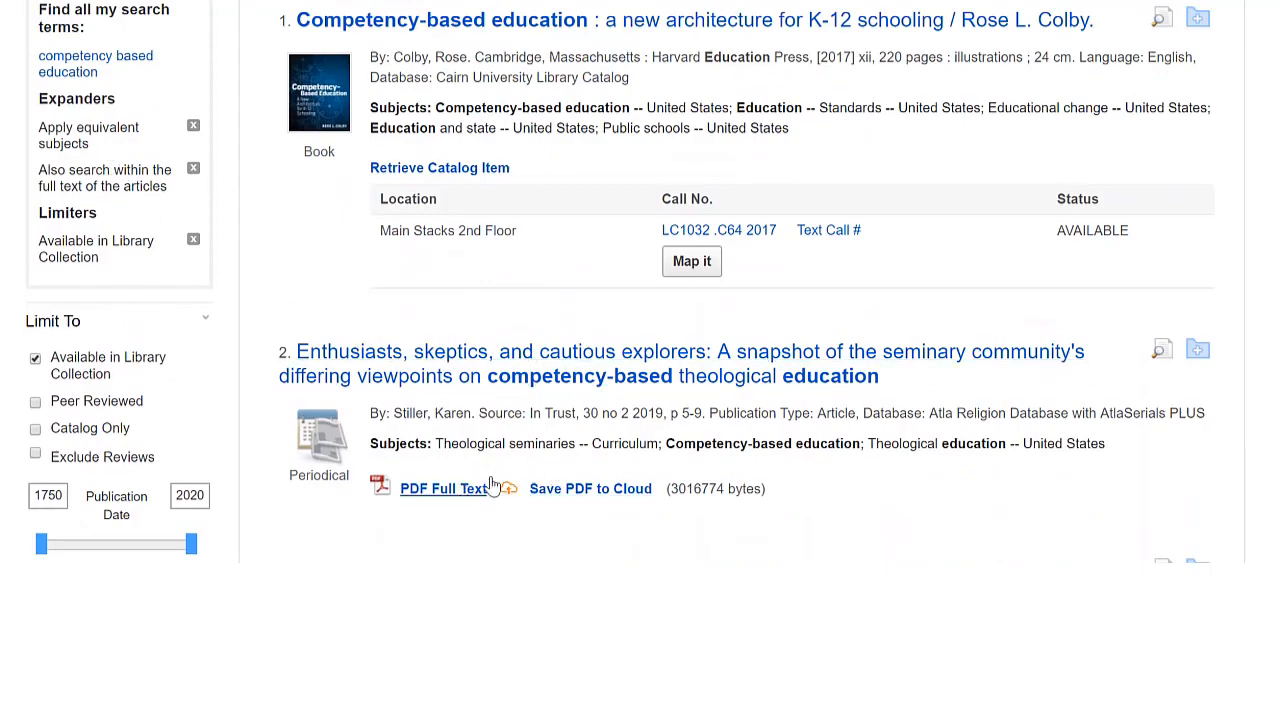
scroll(560, 455, down, 5)
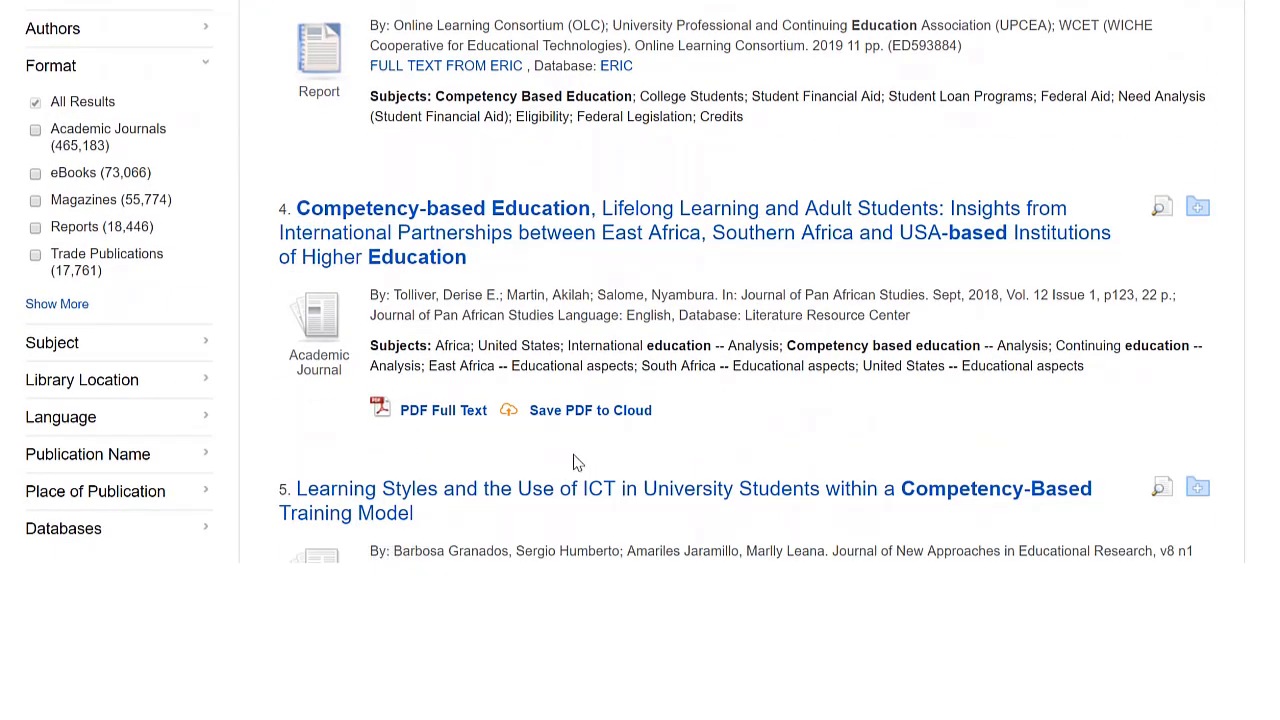
click(438, 418)
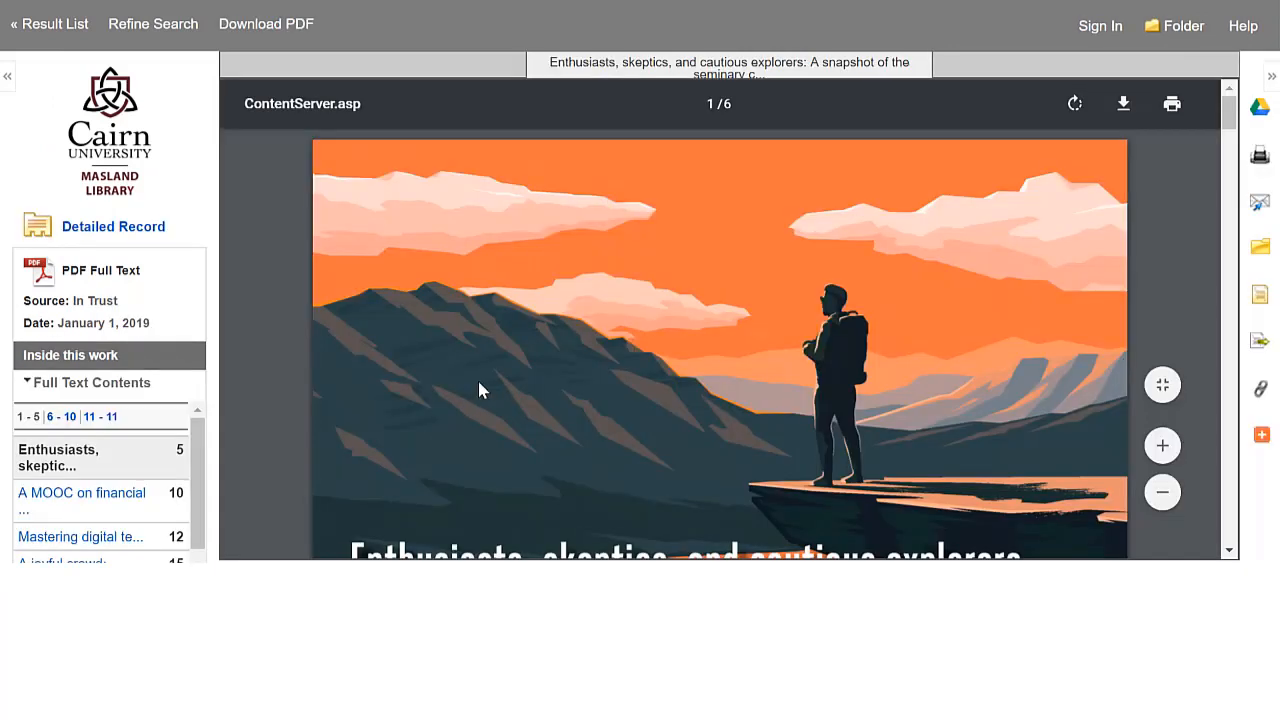
Show the permalink of the opened article and copy it
scroll(600, 426, down, 5)
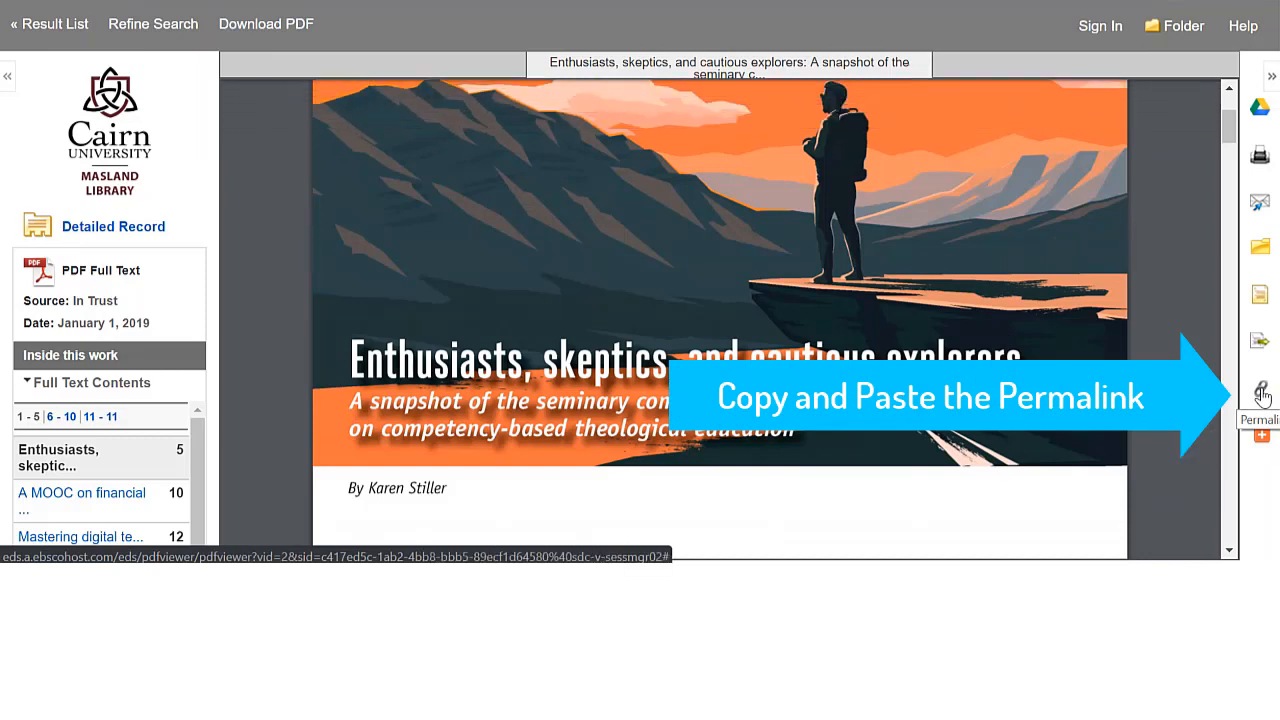
click(1261, 394)
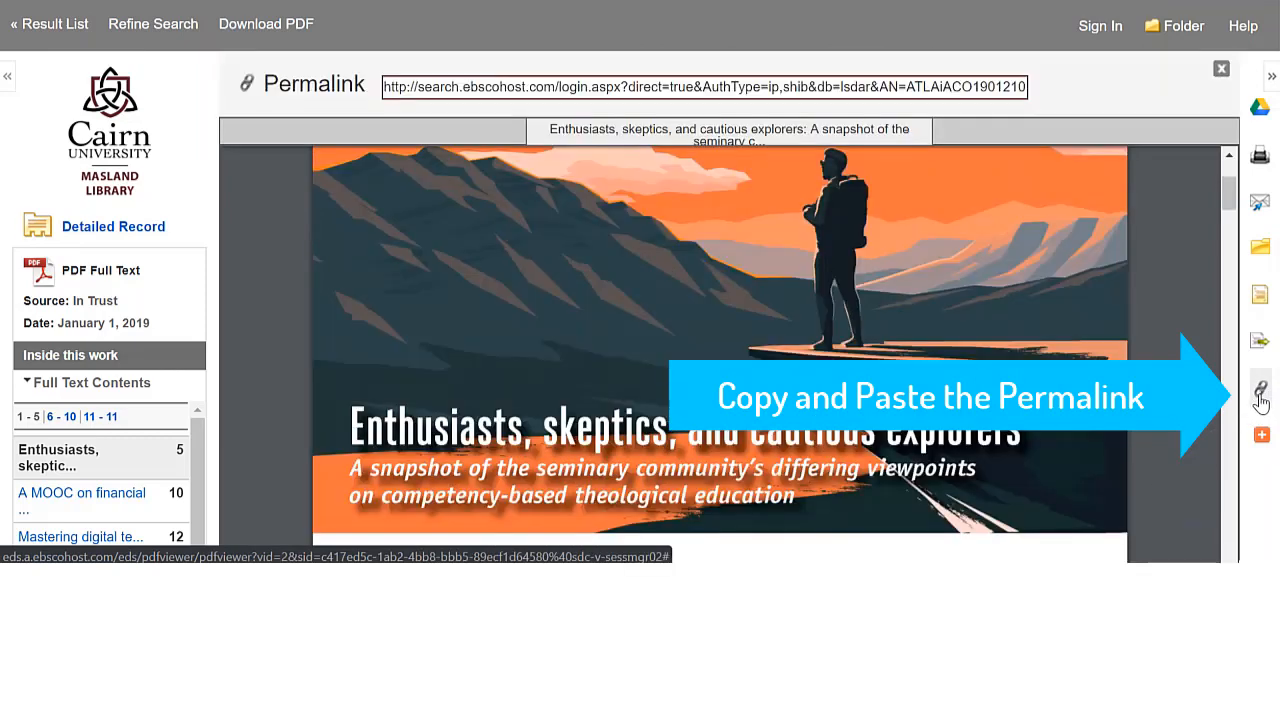
click(386, 88)
right_click(421, 93)
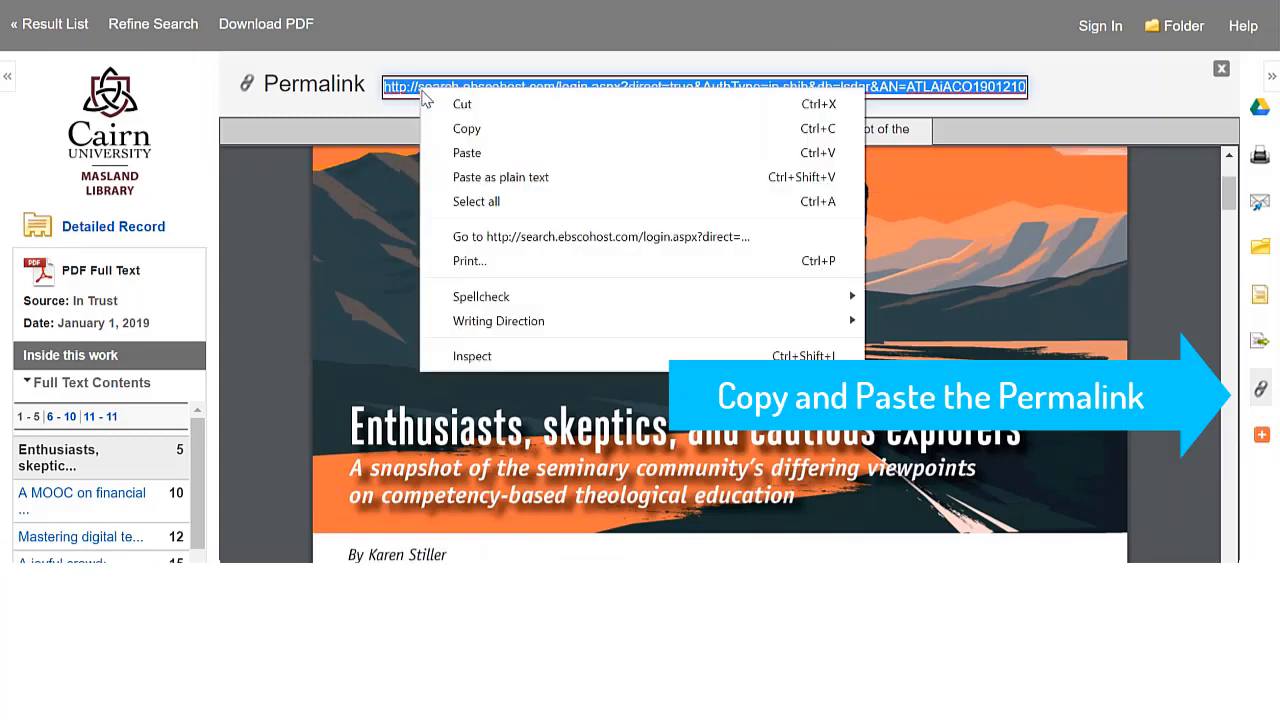
click(467, 129)
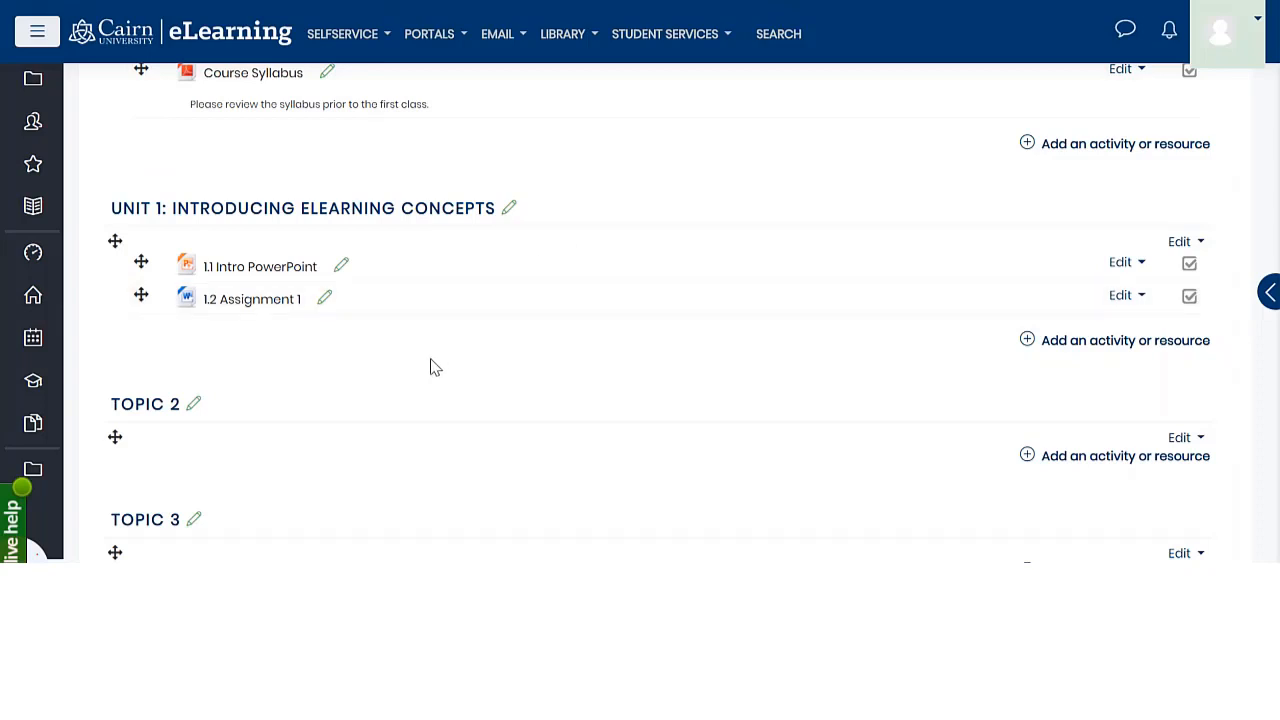
Switch back to the eLearning course and add a new URL resource to Unit 1: Introducing eLearning Concepts
click(1093, 345)
drag(612, 283, 609, 530)
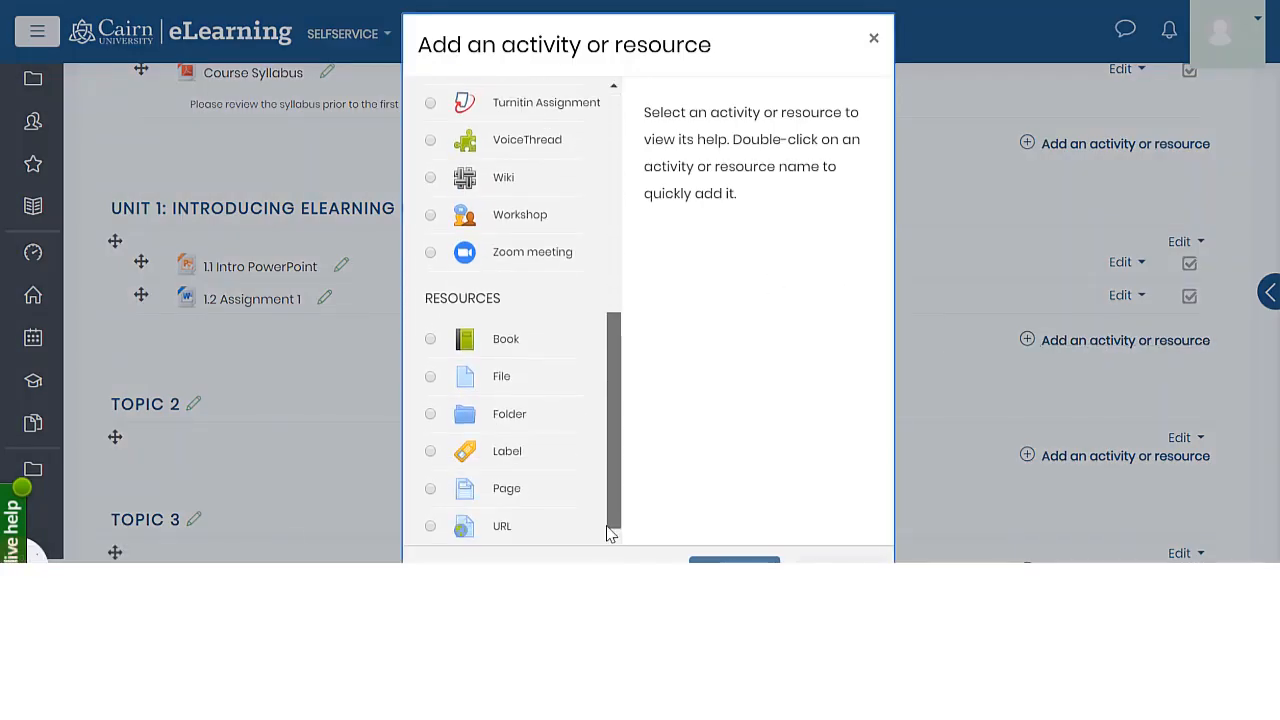
click(477, 536)
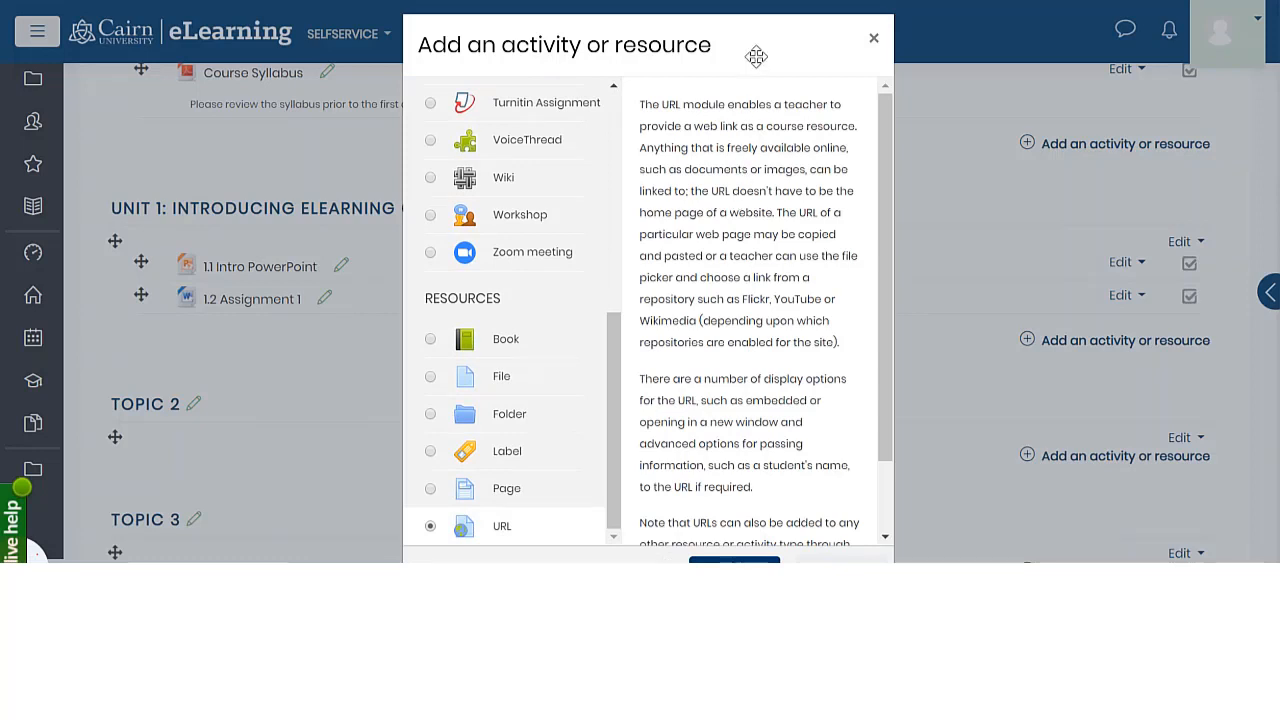
drag(756, 56, 759, 27)
click(745, 540)
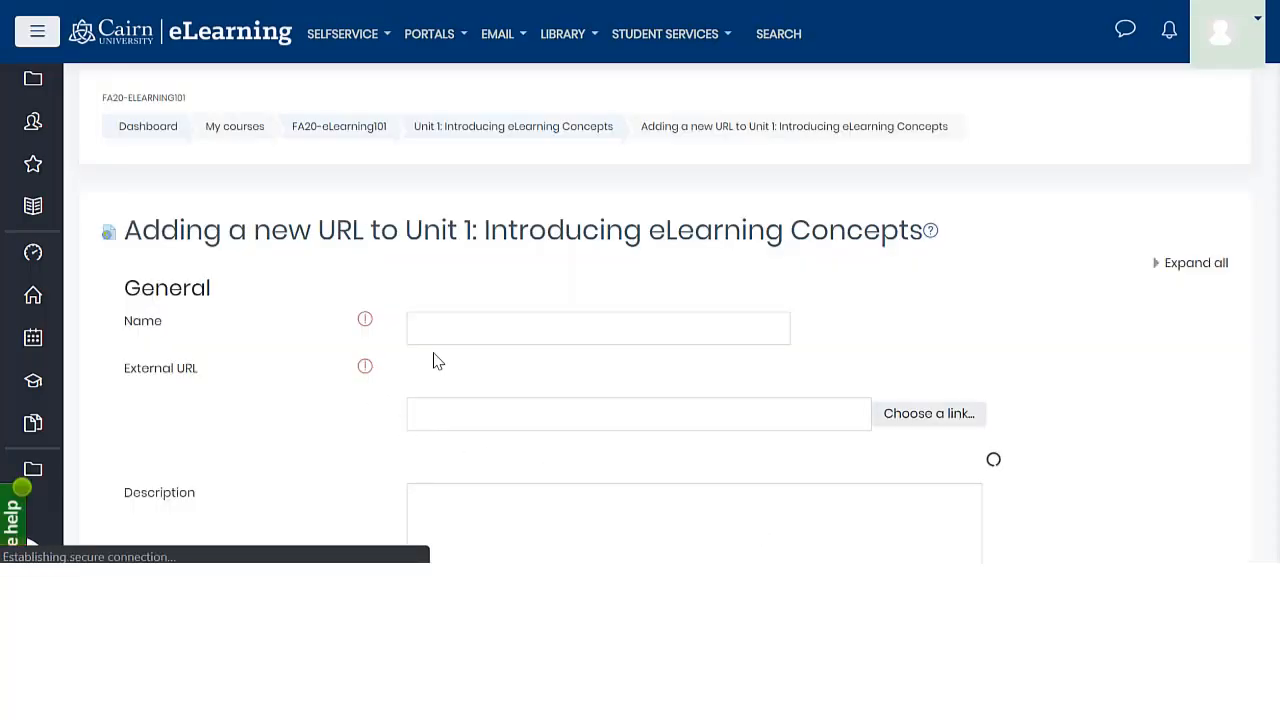
Name the new URL resource "Link to Competency Based Education Article"
click(443, 332)
text(Link to C)
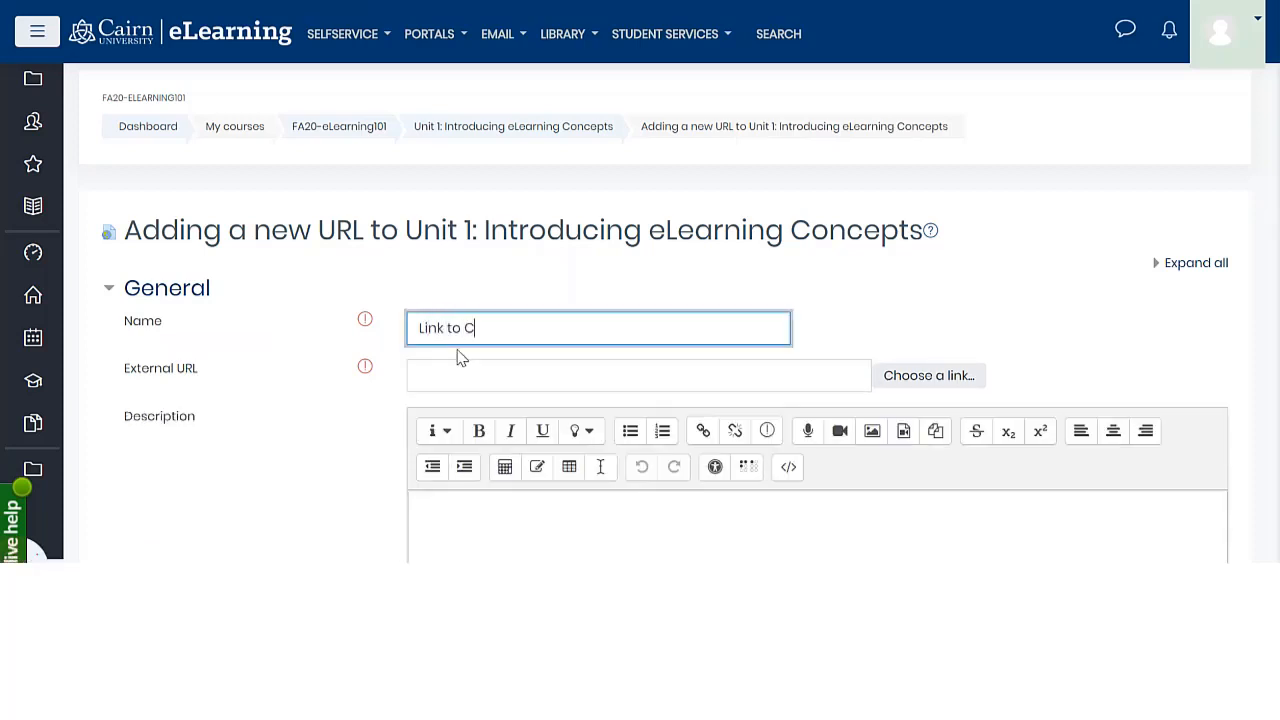
text(ompeten)
text(cy Bo)
text(Educaton)
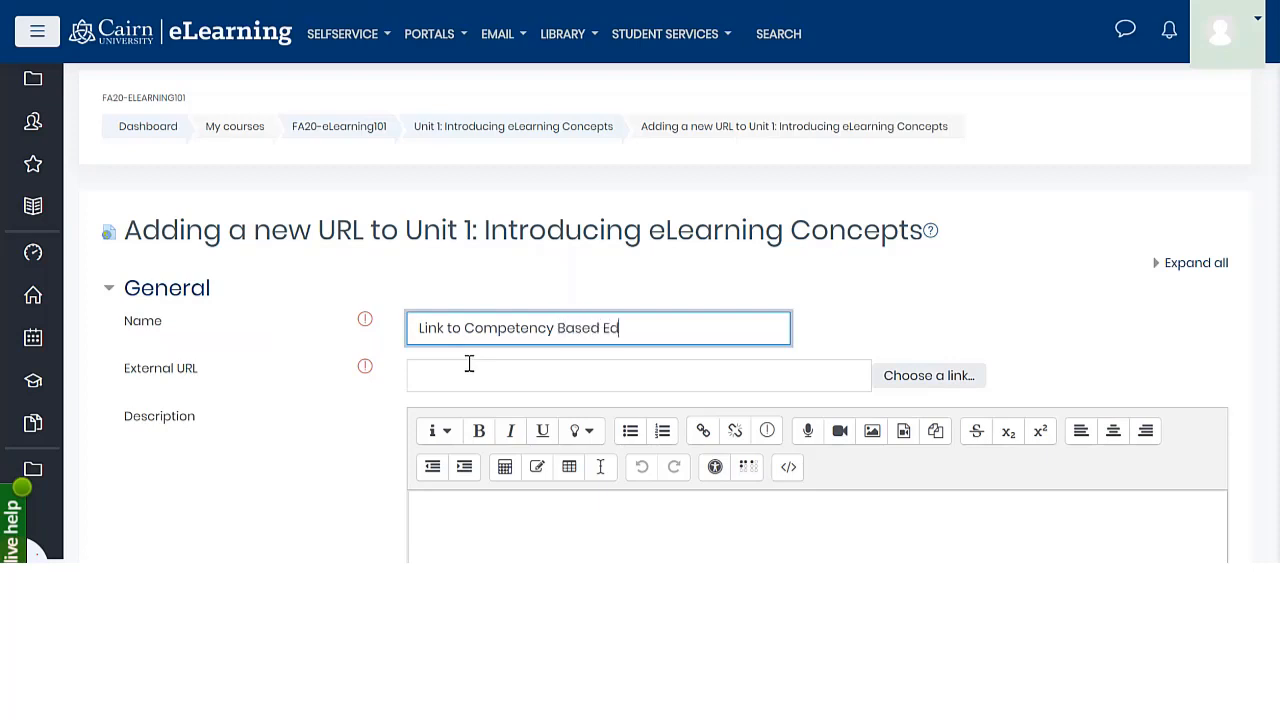
key(BackSpace)
key(BackSpace)
key(BackSpace)
Paste the copied permalink as the external URL, then save the resource and return to the course
click(505, 384)
scroll(500, 375, down, 1)
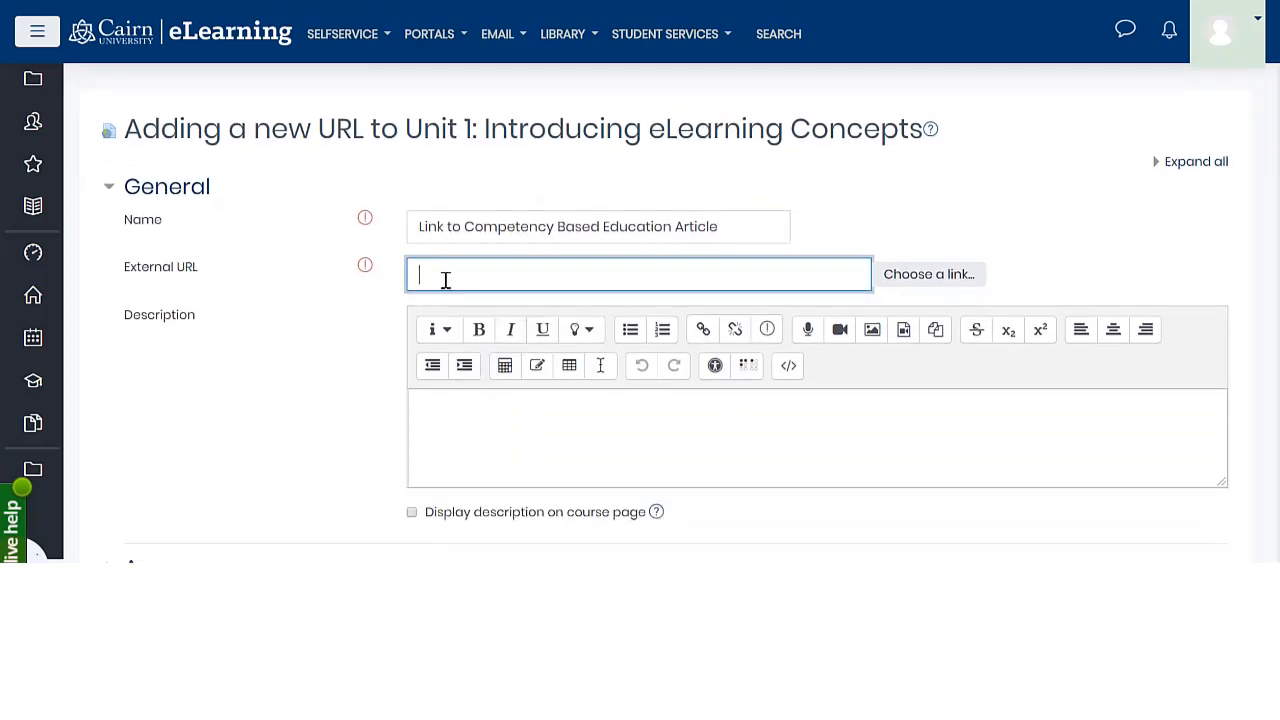
key(ctrl+v)
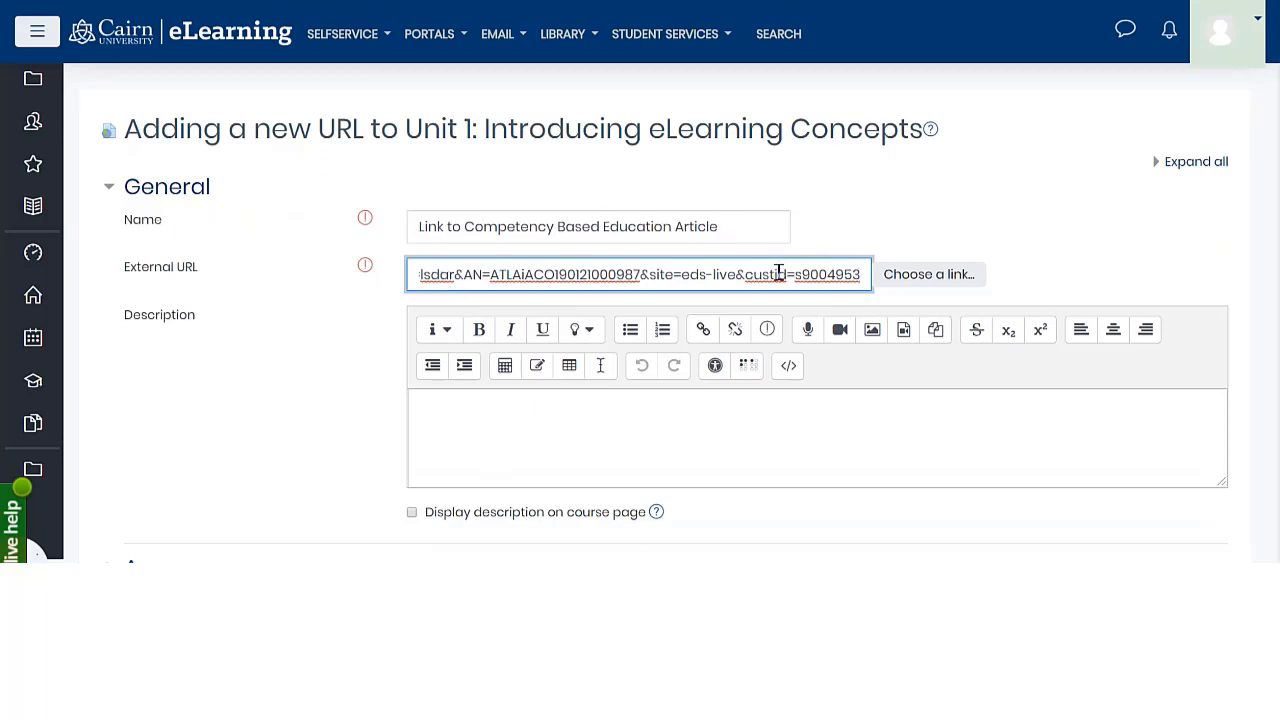
scroll(290, 385, down, 1)
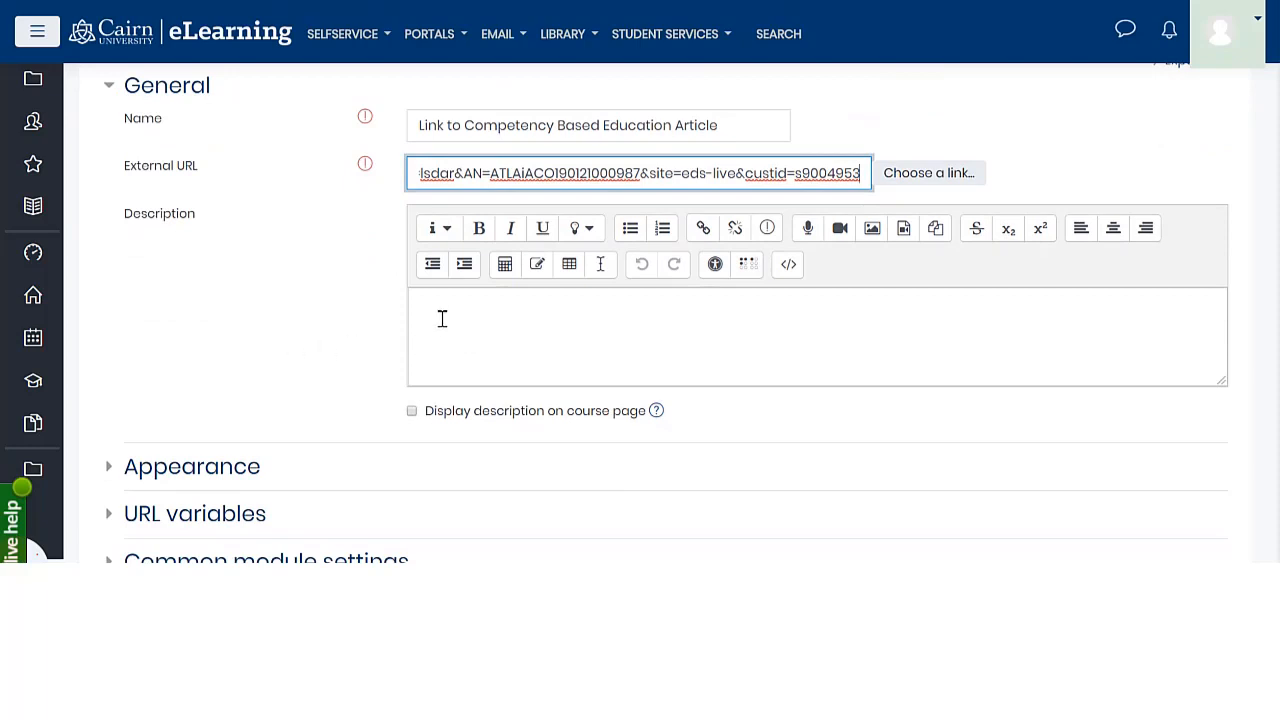
scroll(463, 370, down, 4)
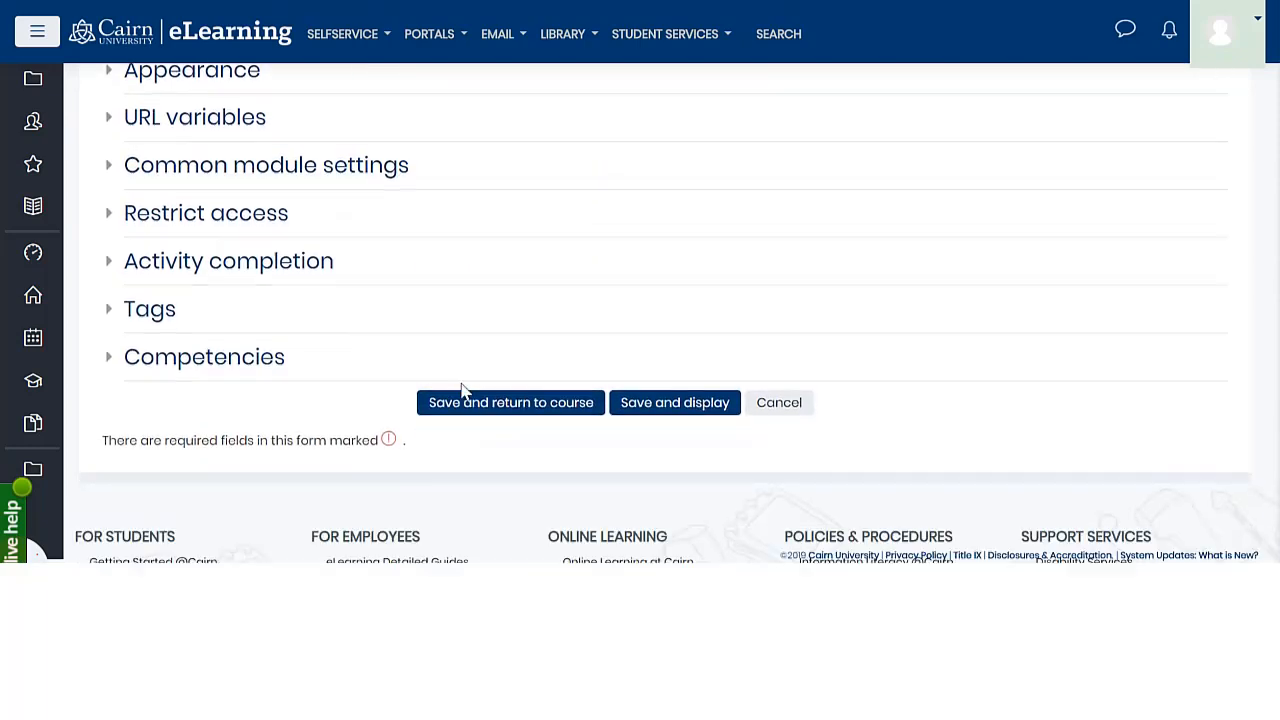
click(486, 404)
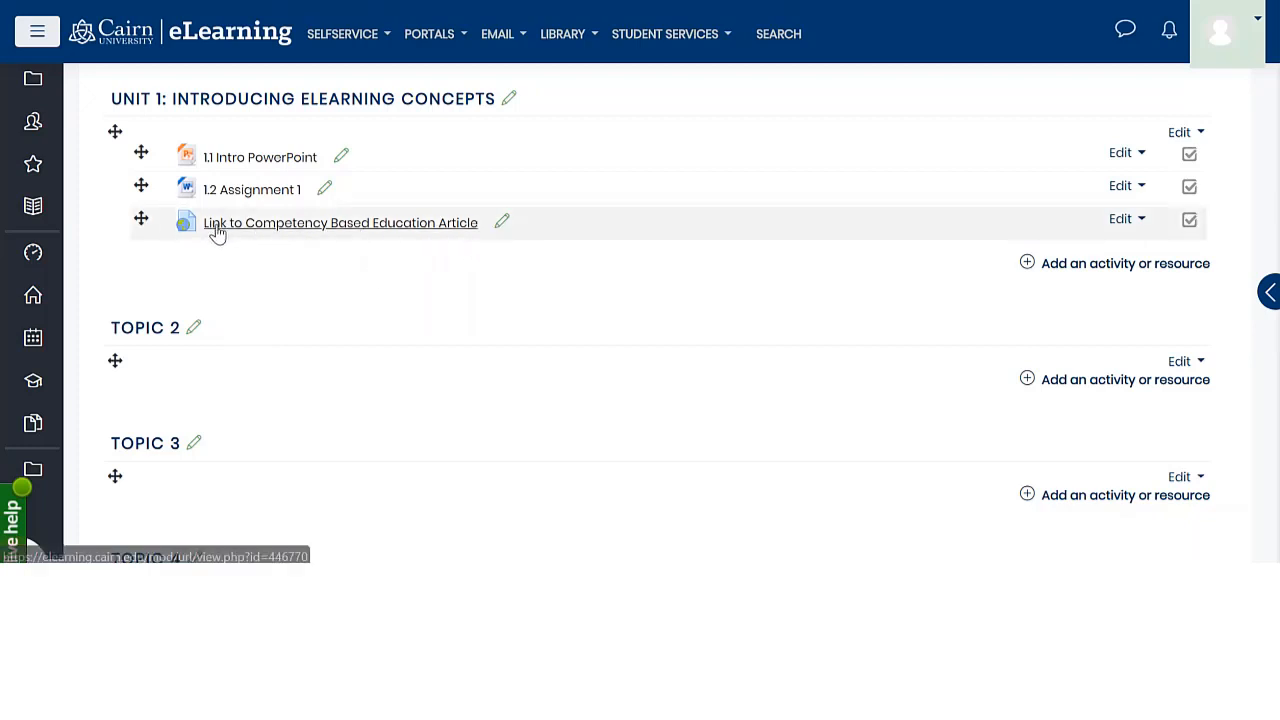
Rename the new link in Unit 1 to "1.3 Link to Competency Based Education Article"
click(498, 225)
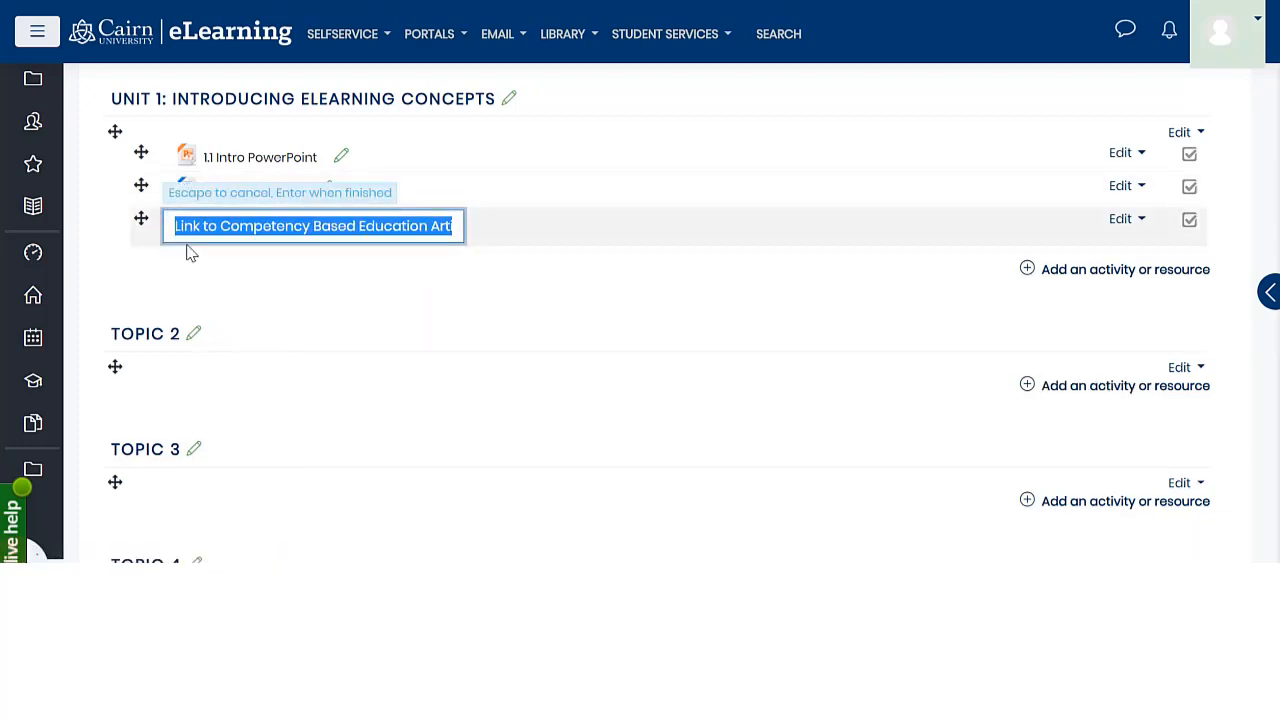
click(175, 227)
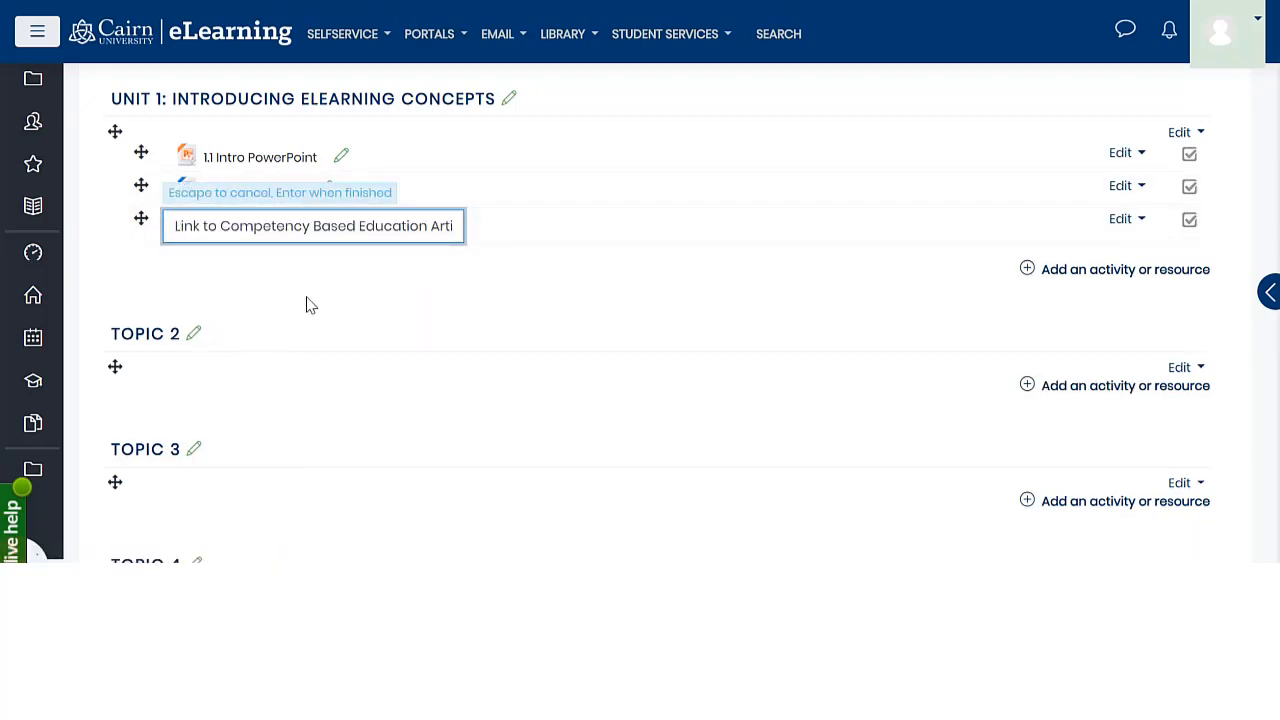
text(1.3)
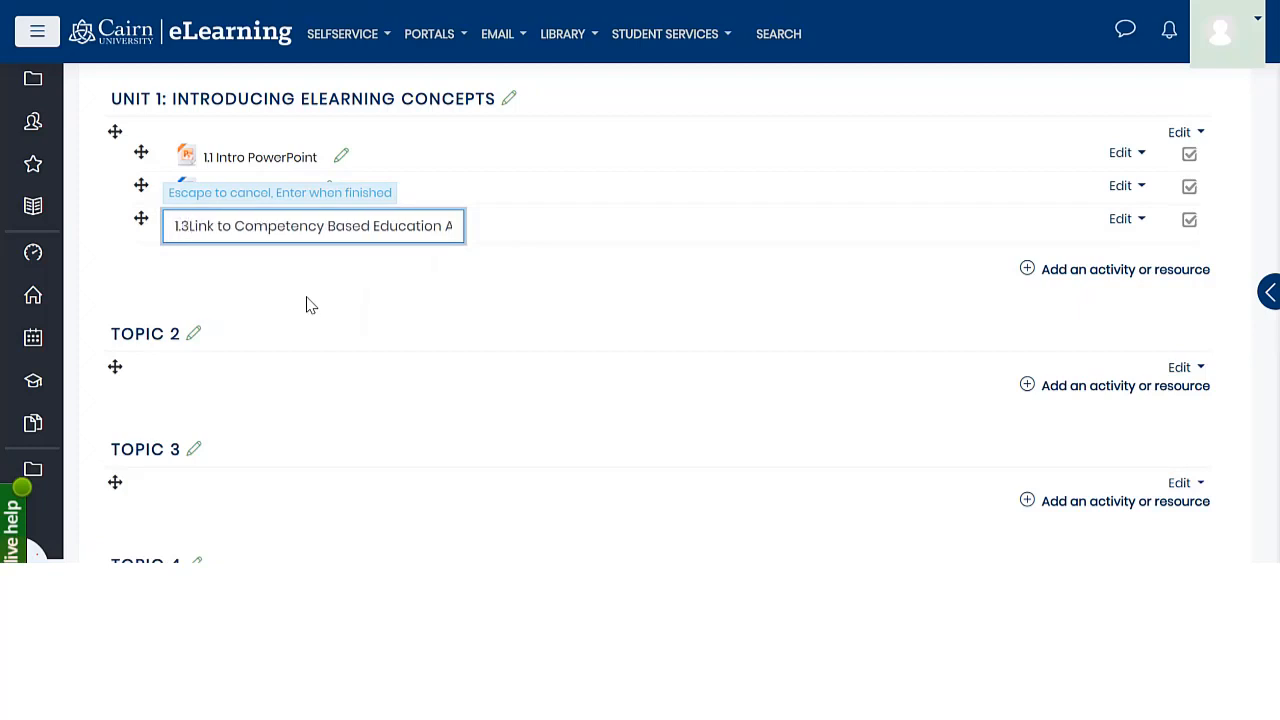
key(Return)
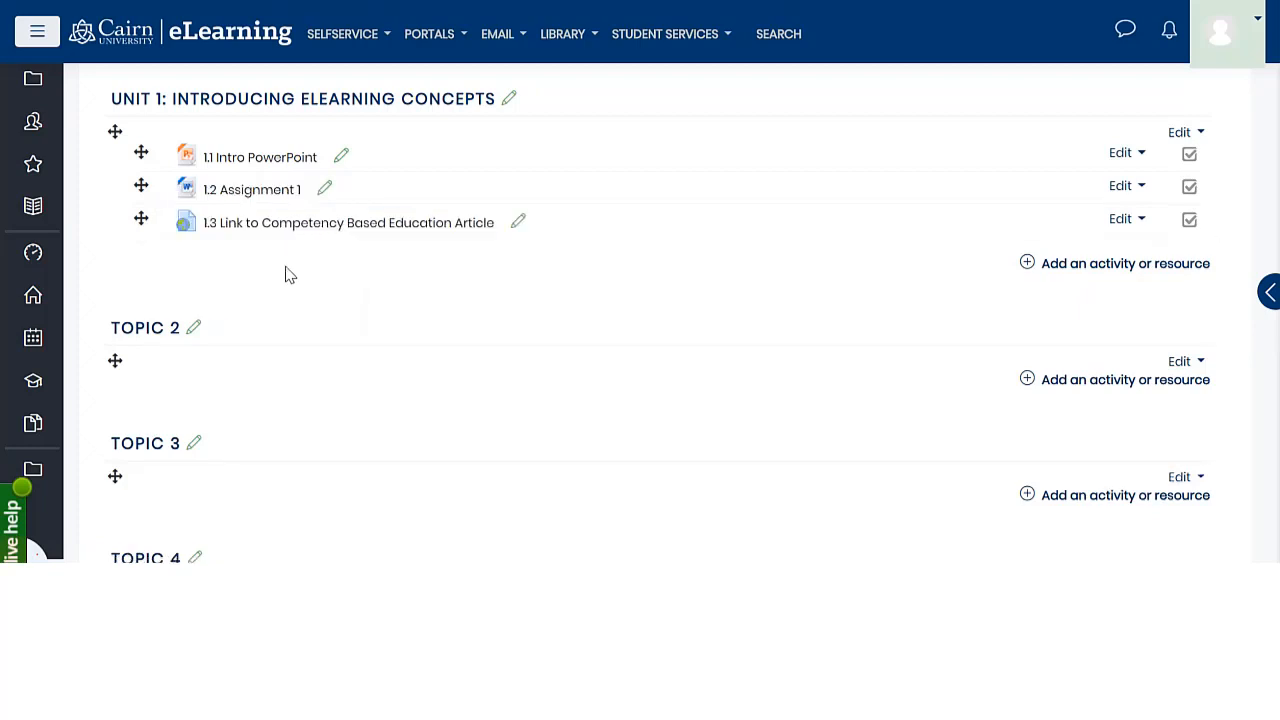
Open the 1.3 article link to check the library record it leads to, and look through that record
click(371, 233)
scroll(570, 305, down, 3)
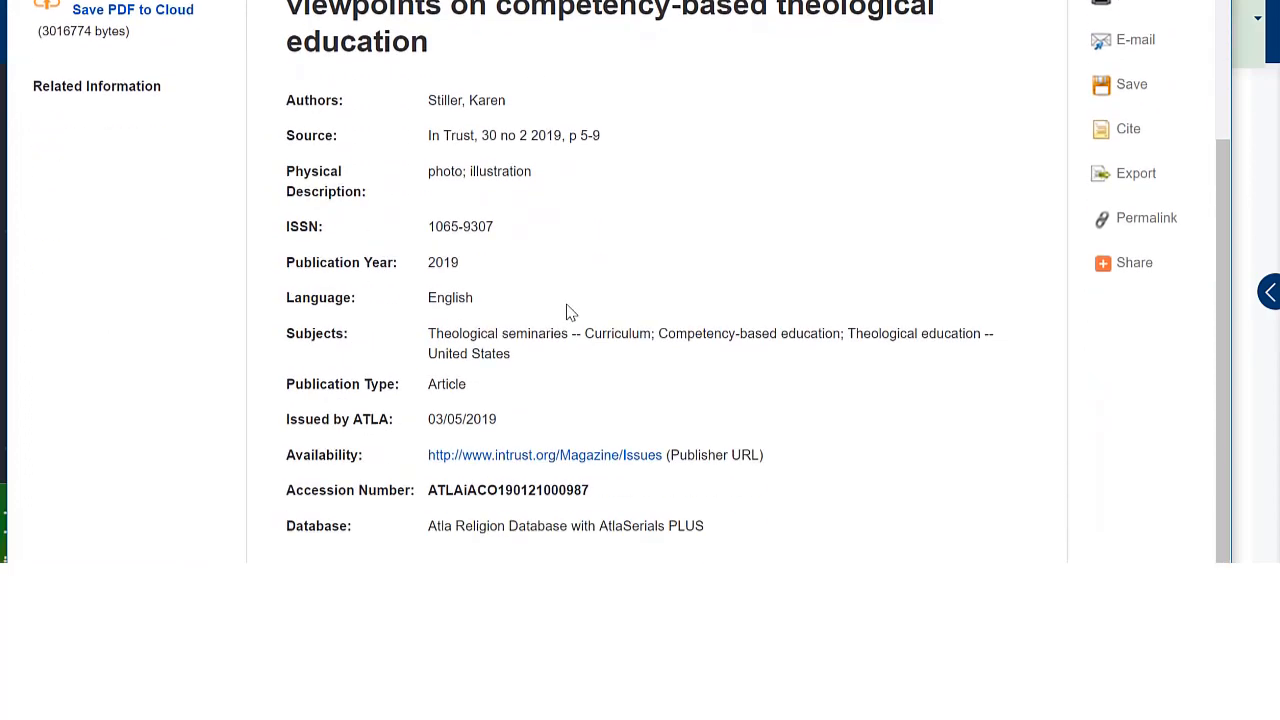
scroll(534, 320, up, 3)
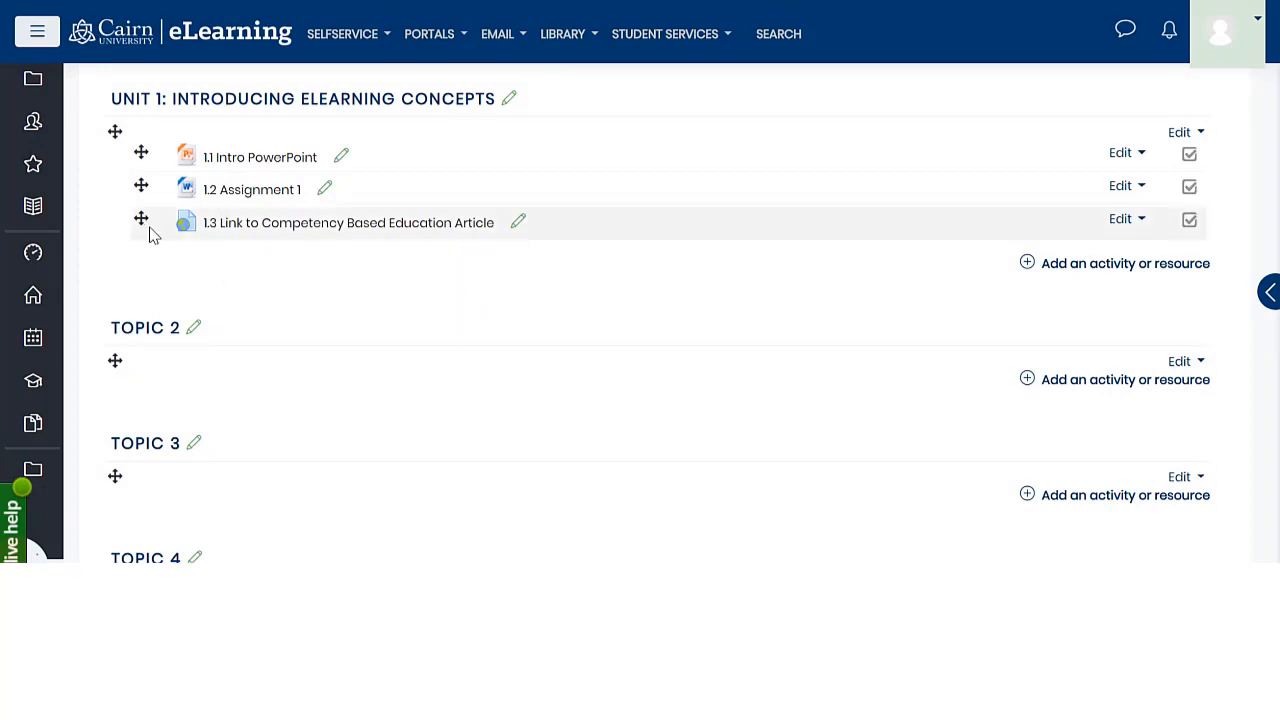
Add a new Page resource to Unit 1: Introducing eLearning Concepts
click(1073, 268)
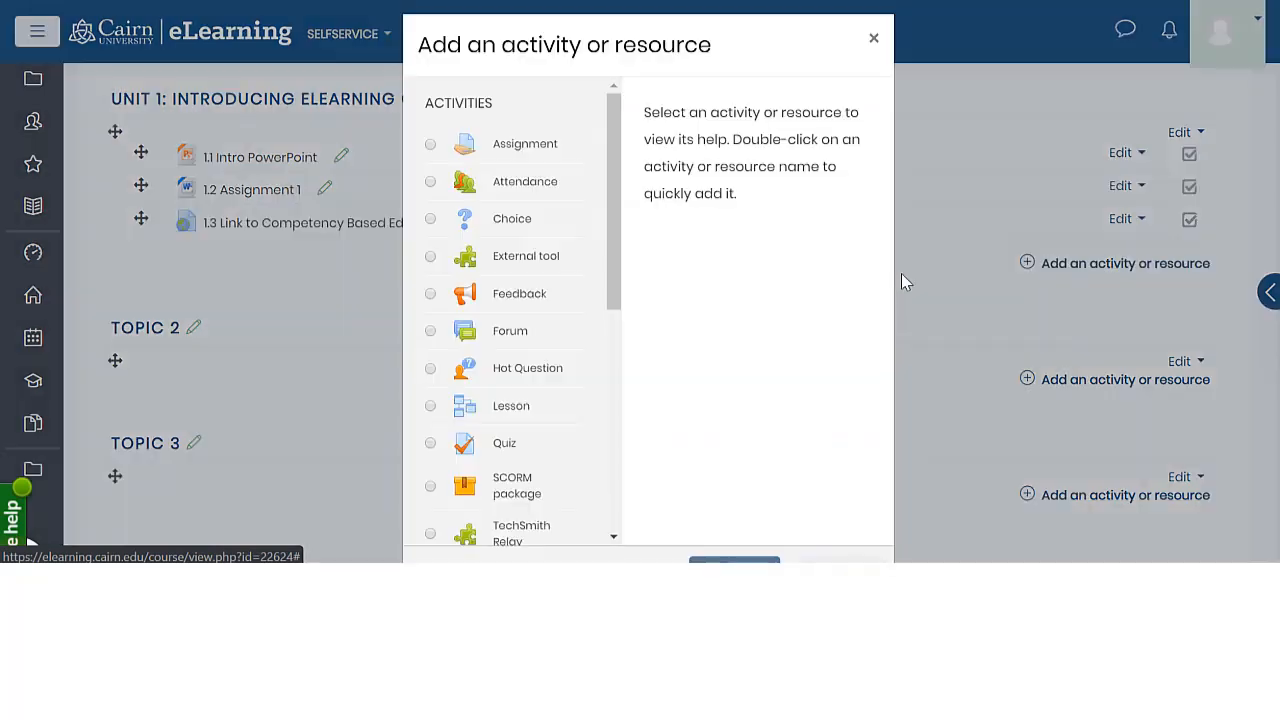
drag(610, 285, 606, 534)
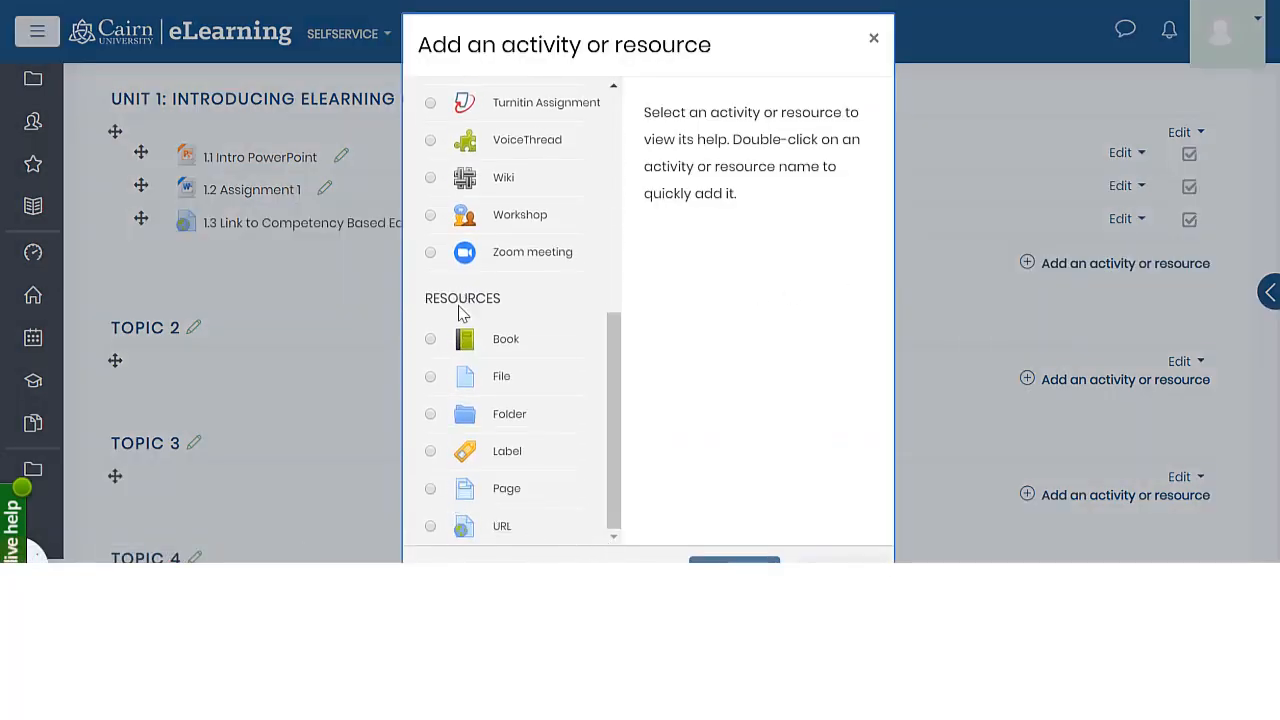
click(430, 489)
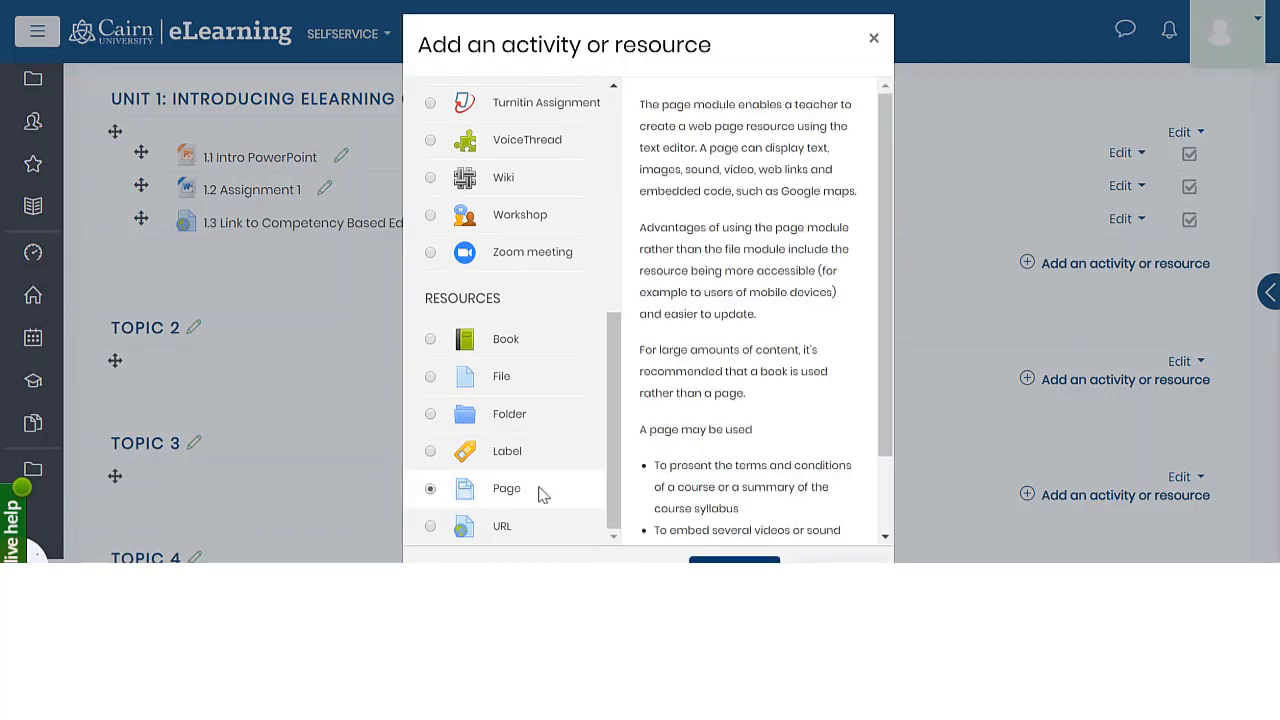
drag(725, 41, 731, 9)
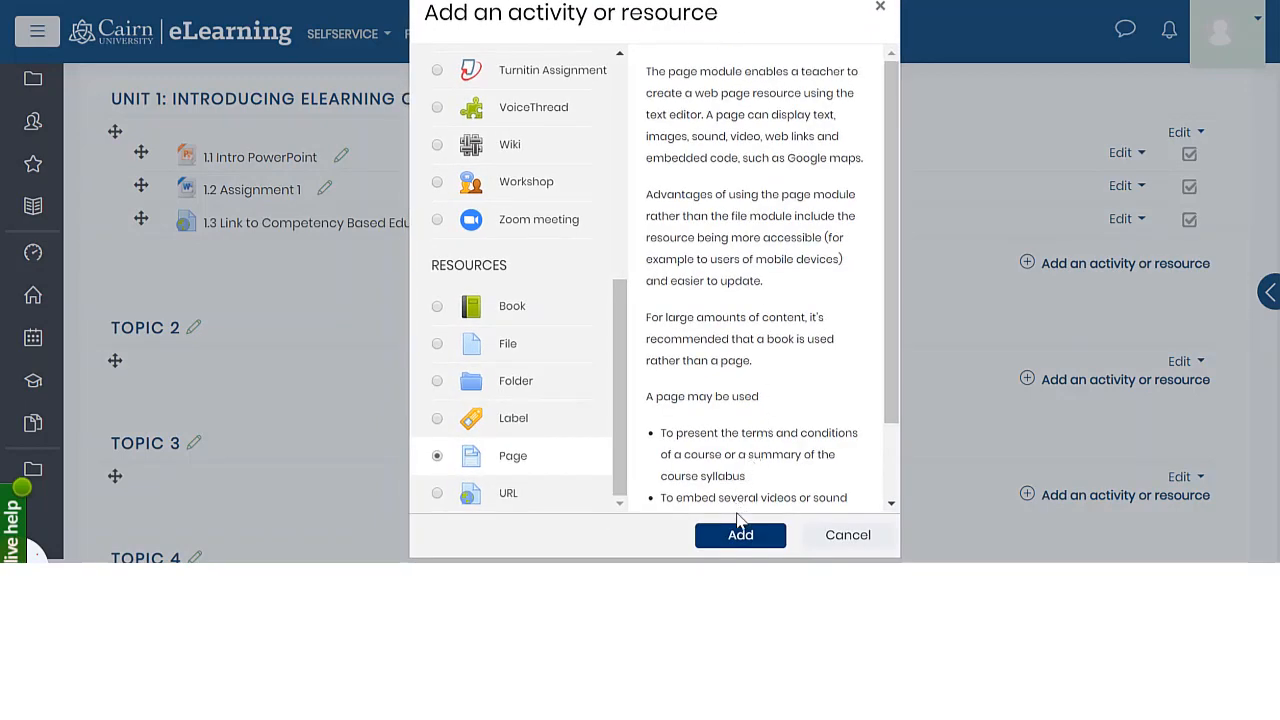
click(740, 532)
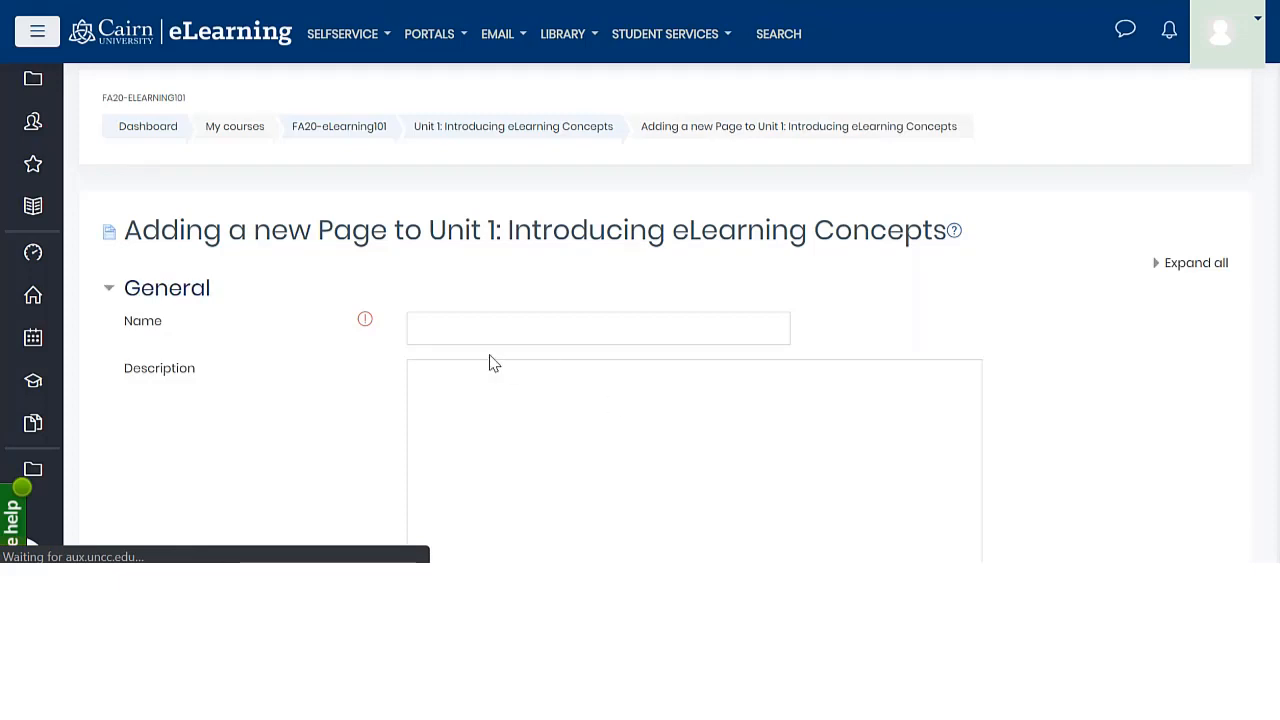
Name the new page "Using Web Pages and Embedded Videos"
click(437, 337)
scroll(381, 345, down, 1)
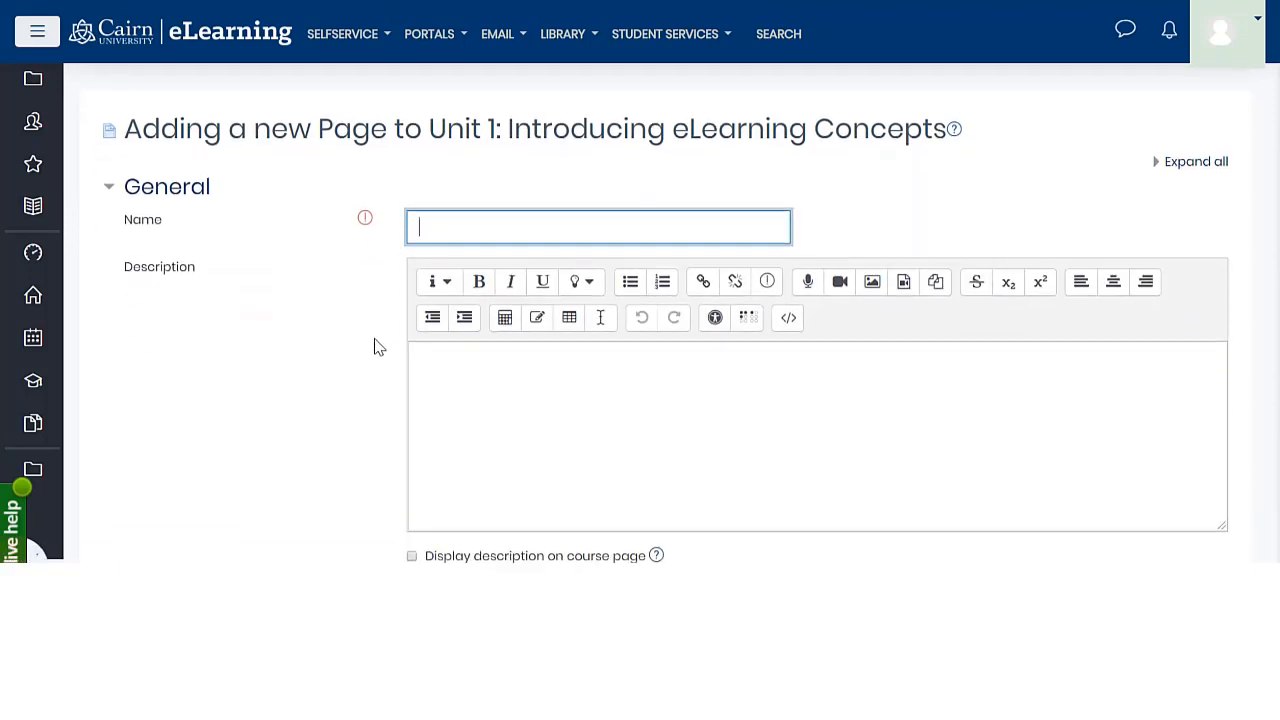
text(Using Web Pages and)
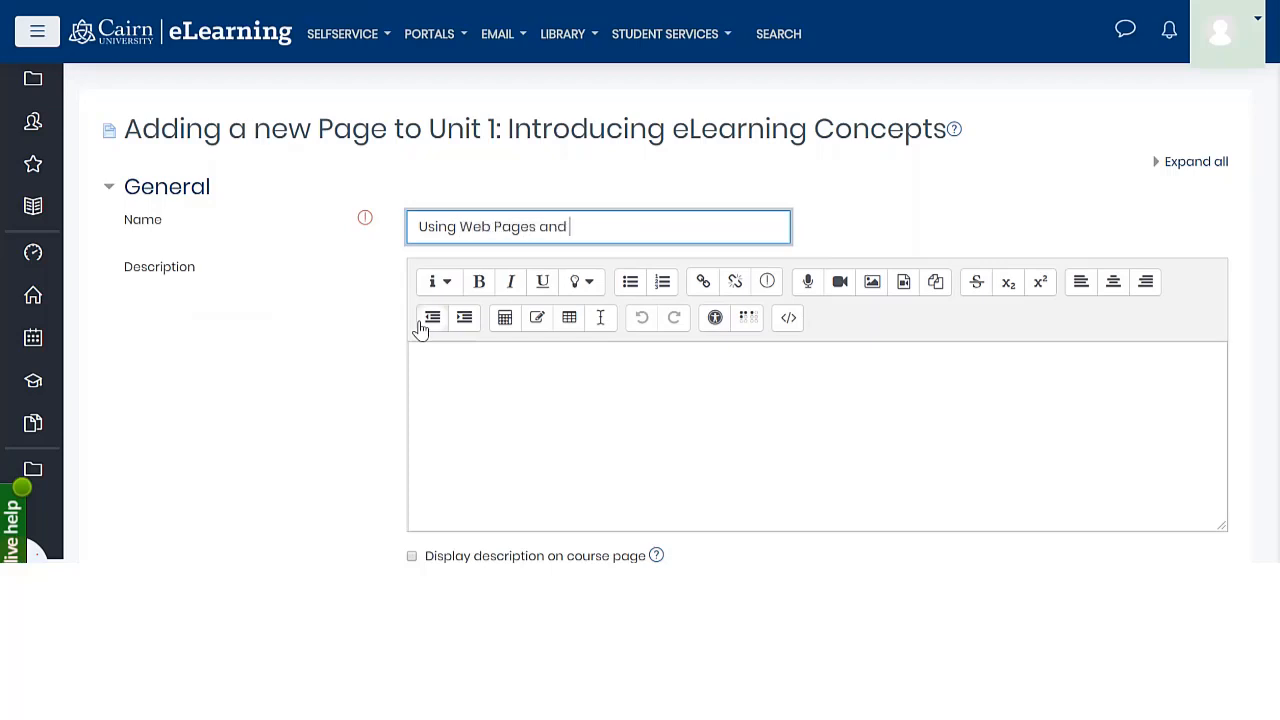
text( Embedded Videos)
Paste the copied weekly introduction into the page content, leaving the description blank, and complete its first word as "This"
click(496, 398)
scroll(525, 405, down, 2)
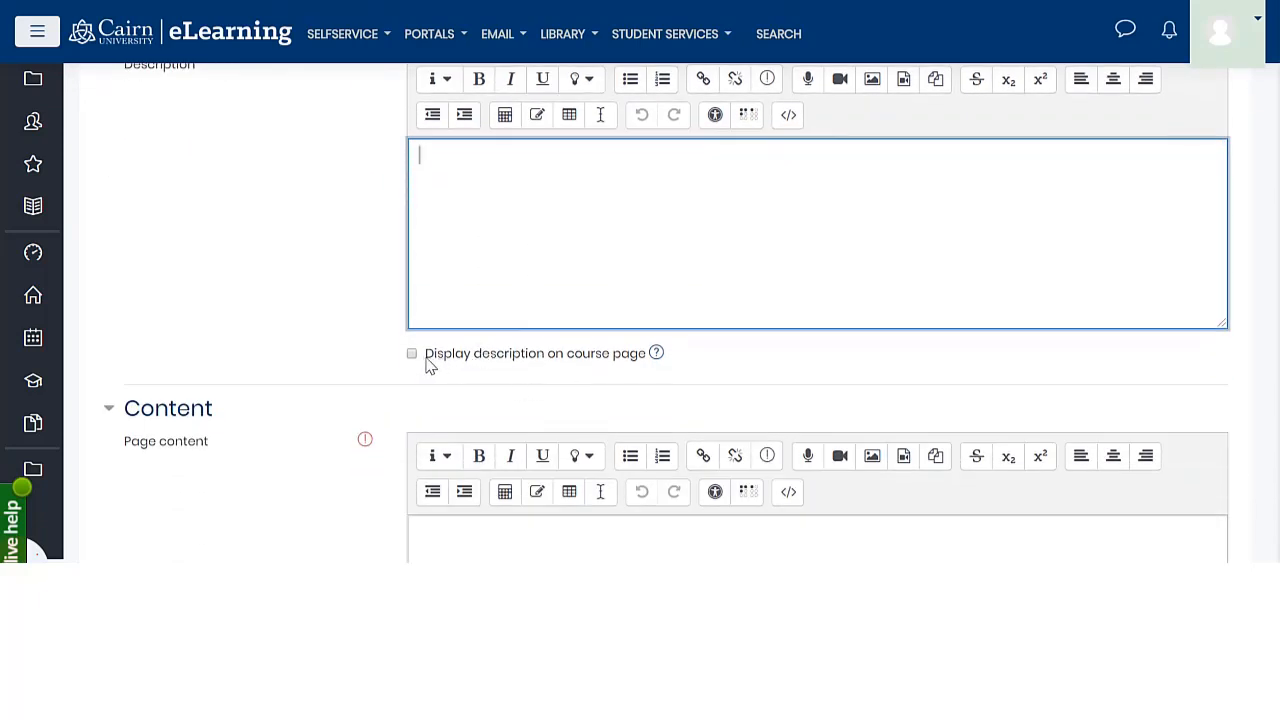
scroll(546, 423, down, 1)
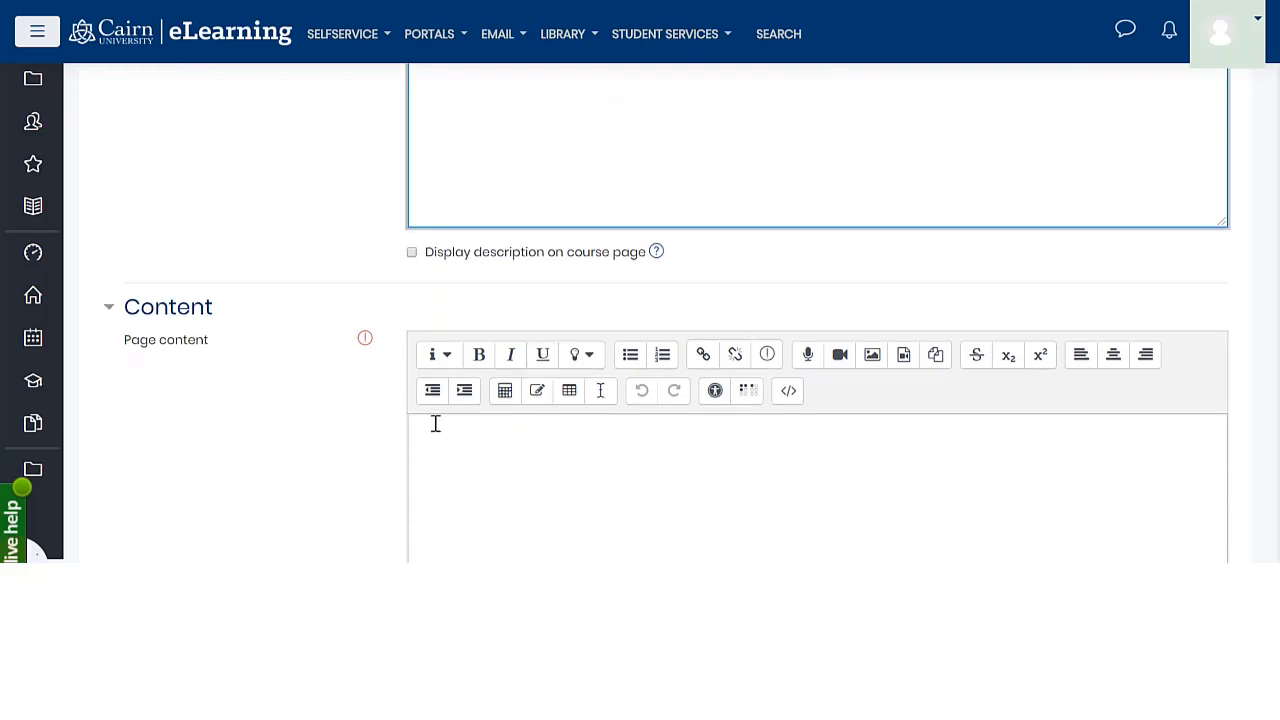
scroll(420, 435, down, 1)
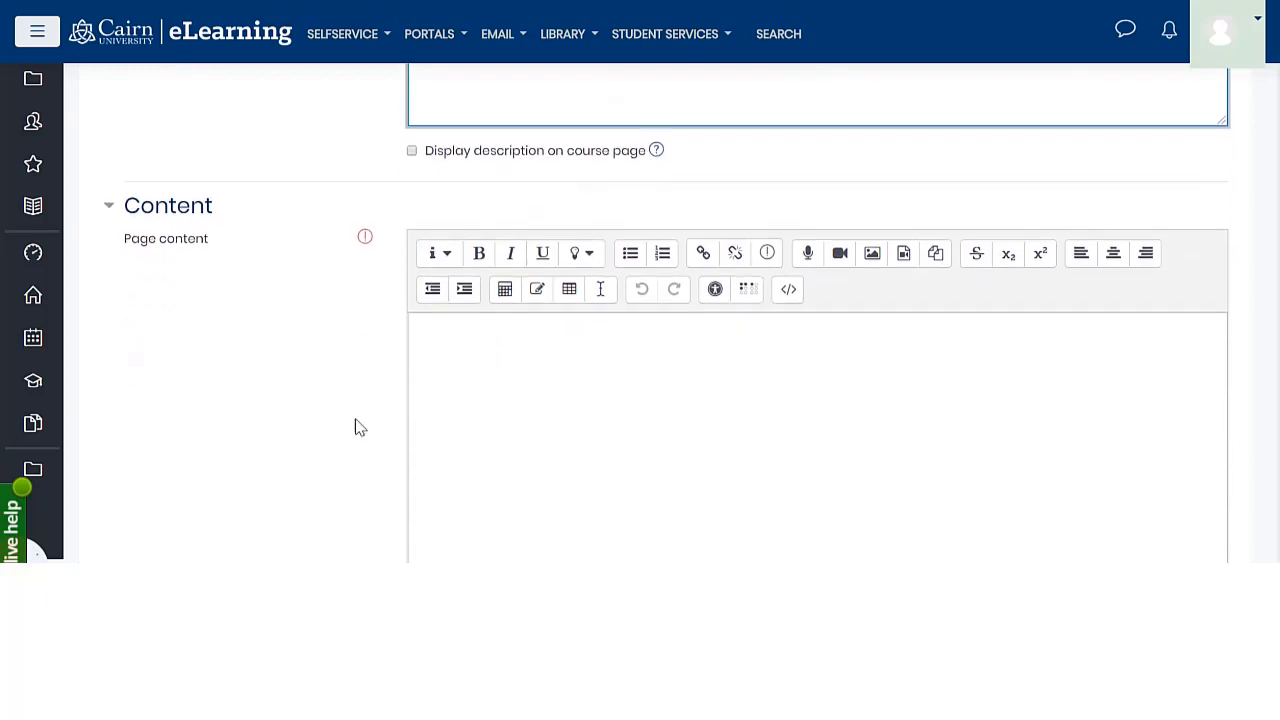
click(505, 363)
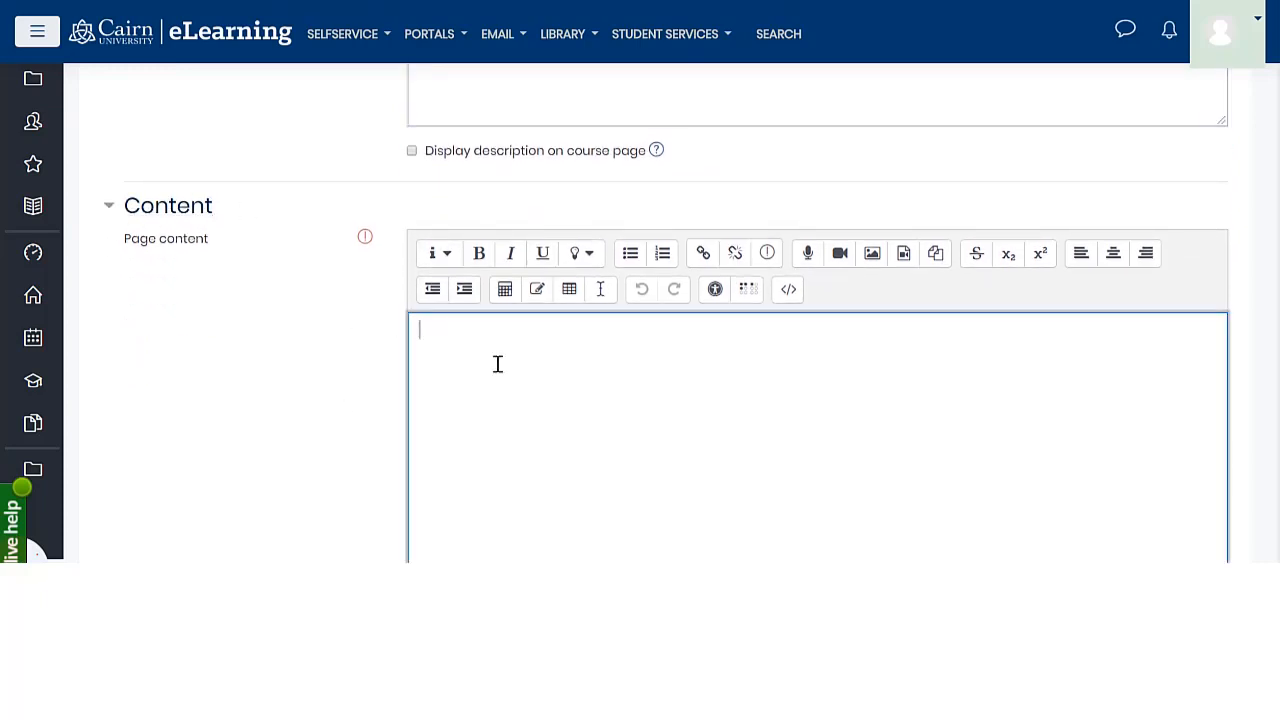
scroll(511, 427, up, 3)
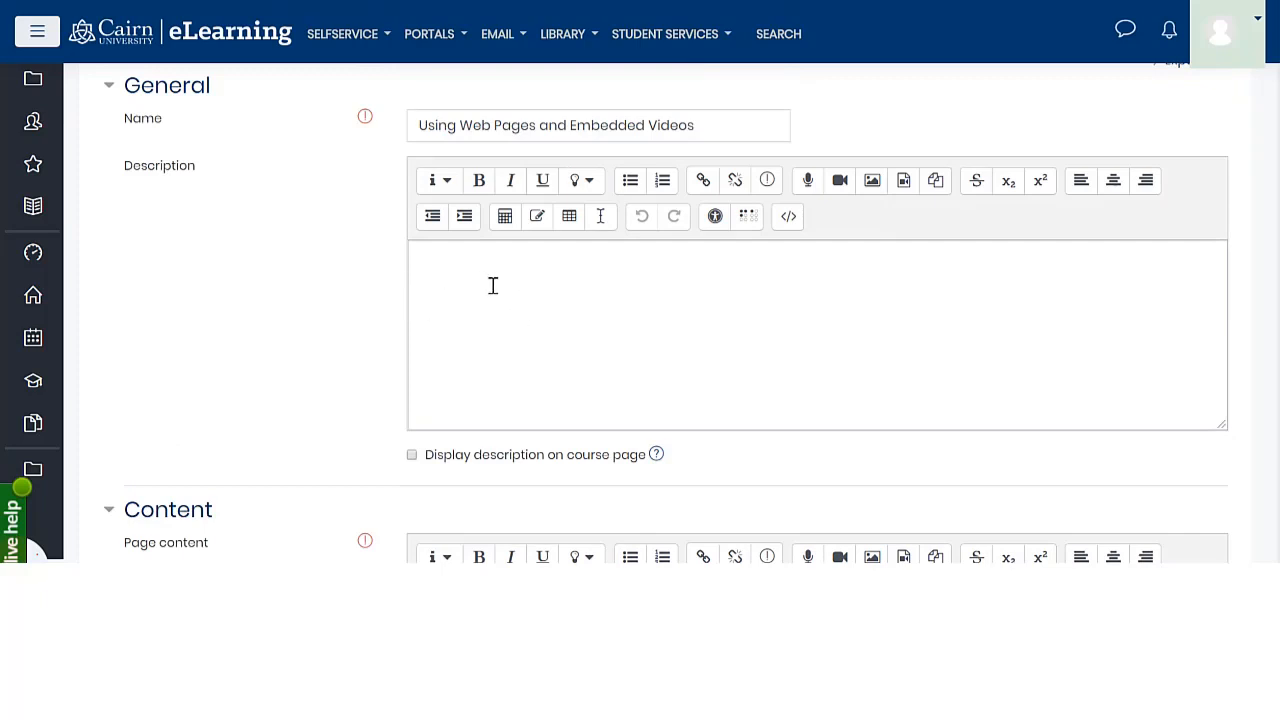
scroll(723, 416, down, 2)
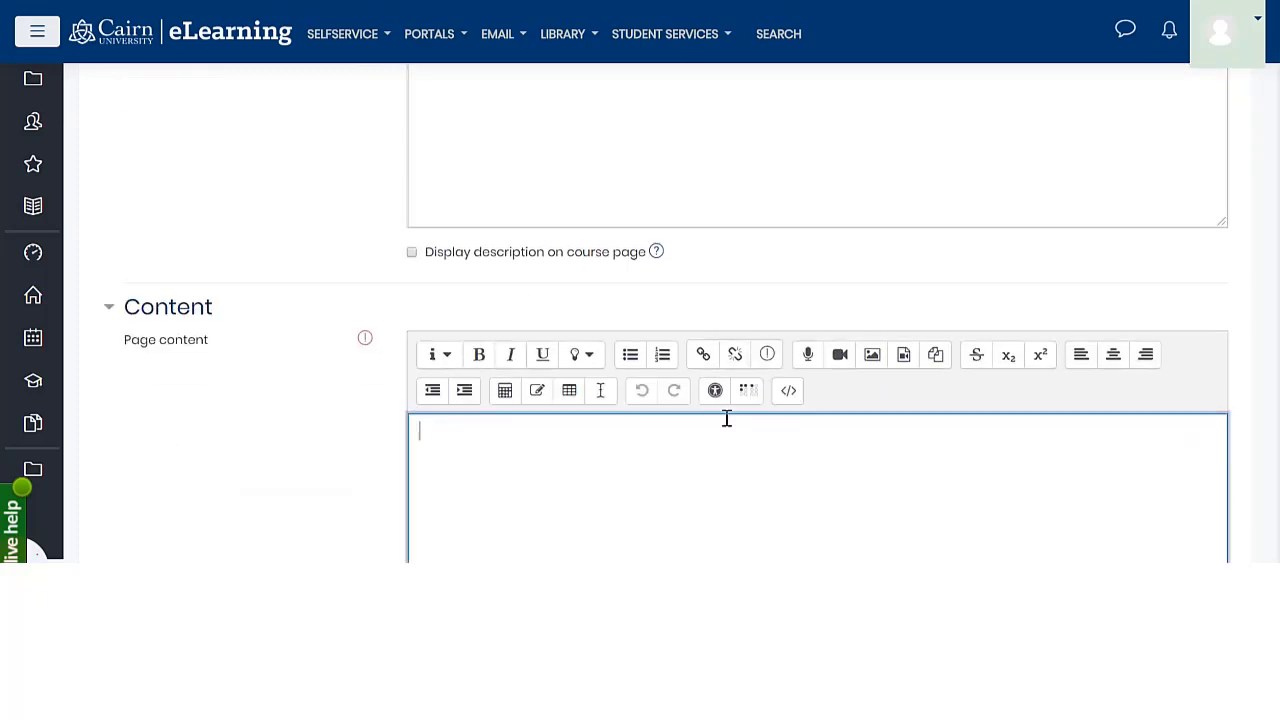
scroll(420, 448, down, 1)
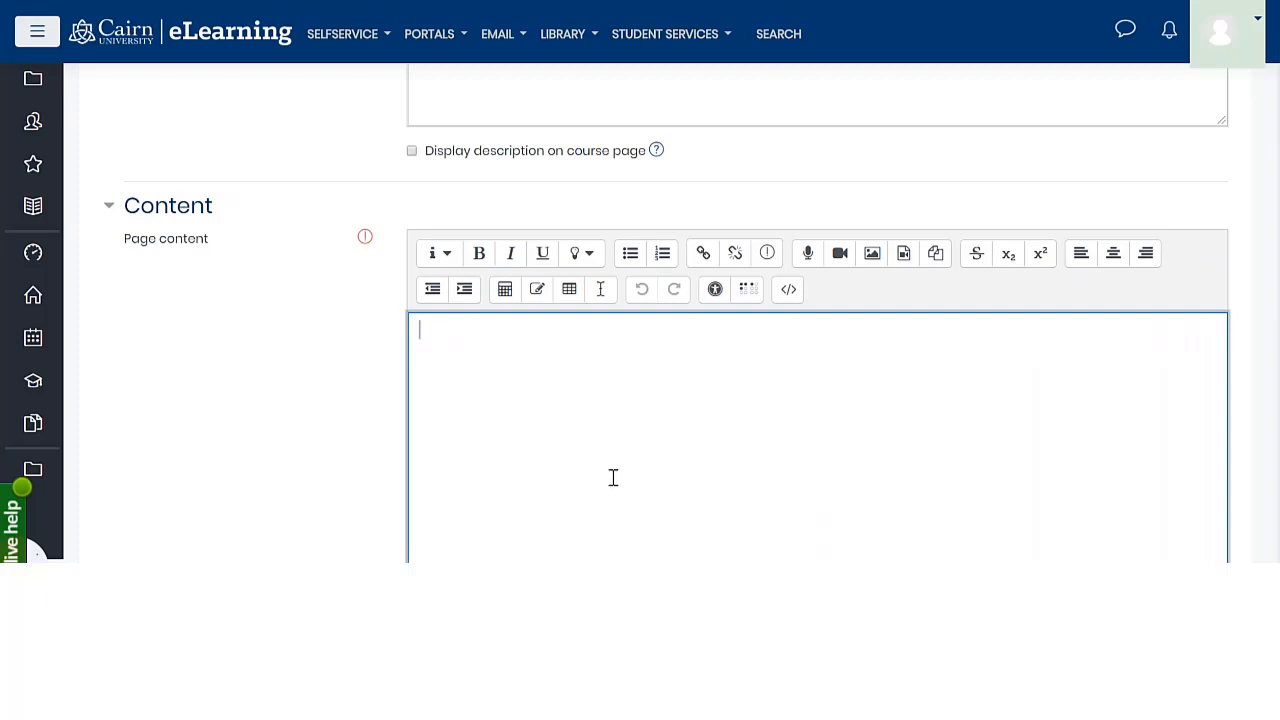
text(his week we will start the course by covering some essential computer concepts so that we somewhat understand what computers do and what some of the components are. We will start with the basics and then build on that in understanding some of the network concepts and then expand into understanding some of the Internet related concepts and technologies. It is best to start with the reading the textbook earlier in the week, then start viewing the videos throughout the week. I suggest that you allocate at least 1.5 hours each day for this course. Then sometime midweek (or the latest by Thursday), start working on the forum/blog. To receive text message reminders)
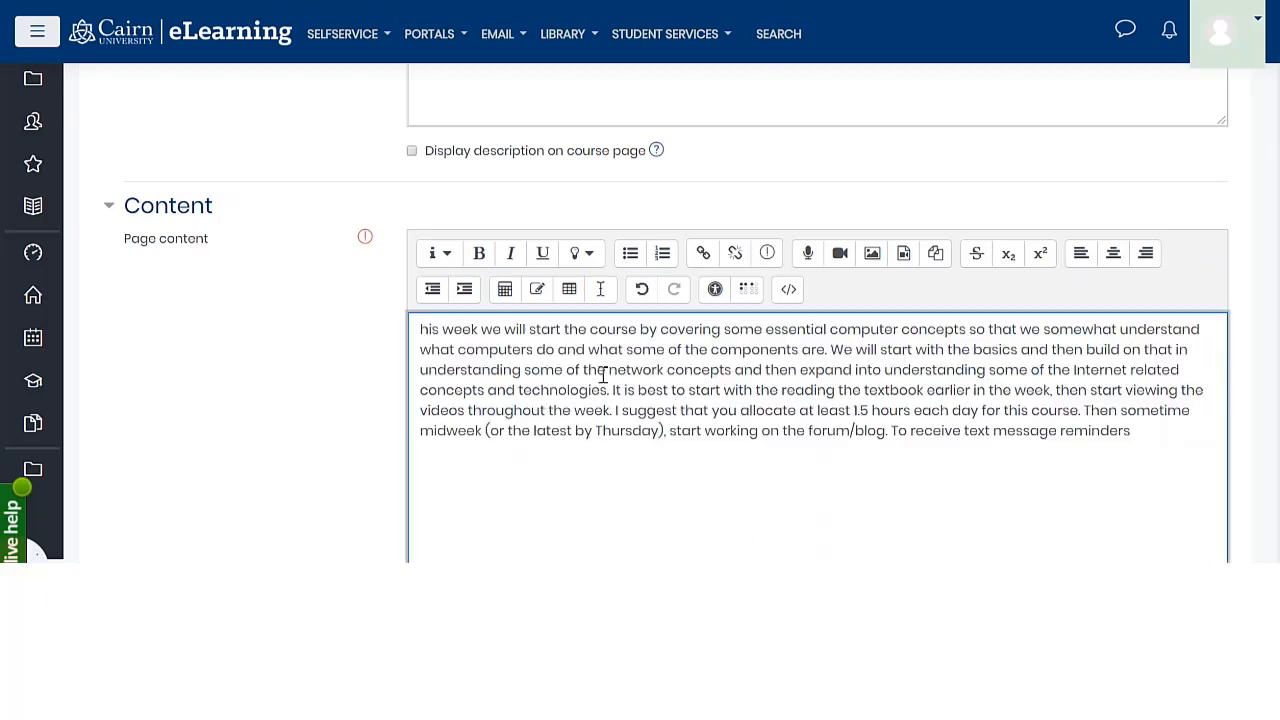
text(T)
Insert the line "Important information for this week:" above the introduction paragraph in the page content
drag(597, 371, 579, 375)
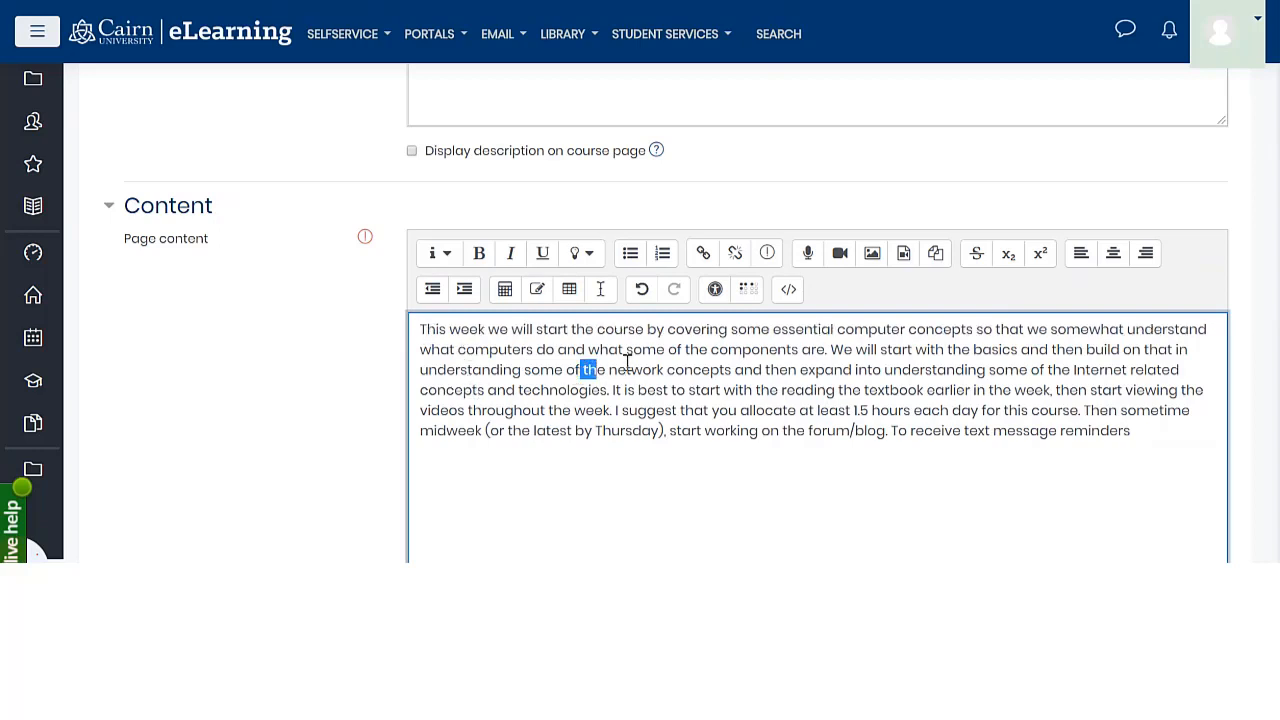
click(633, 353)
key(Return)
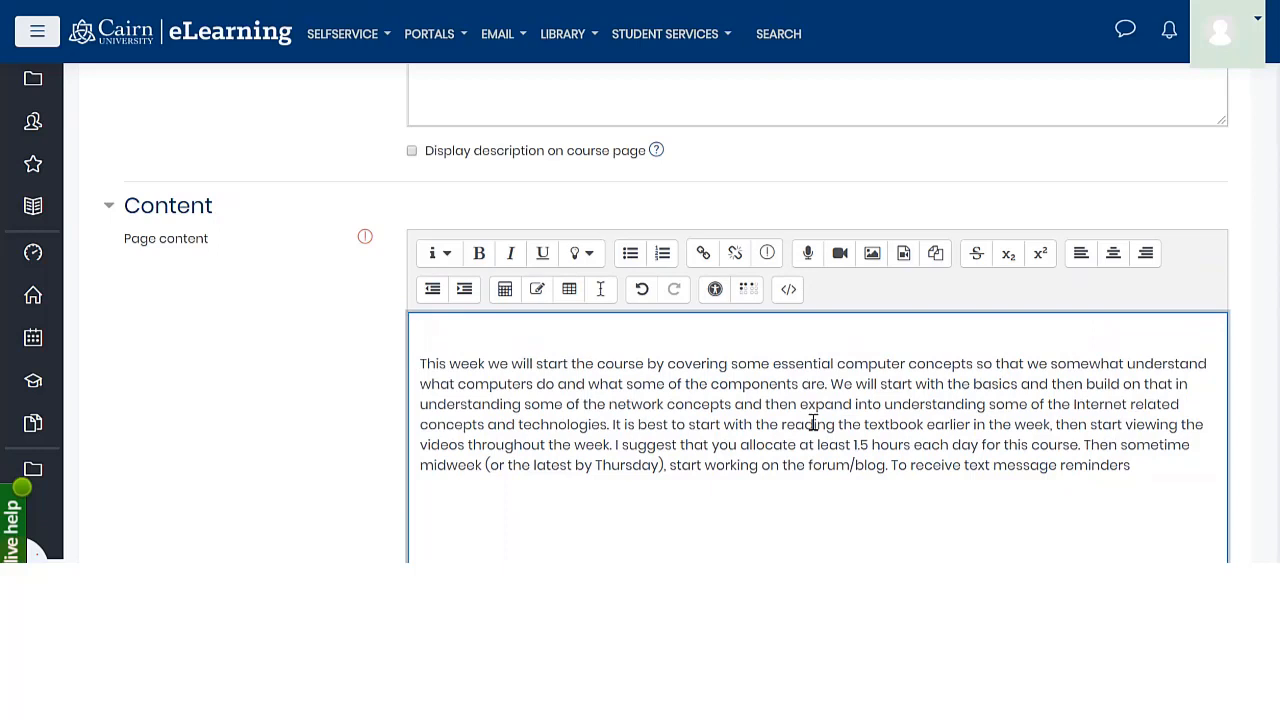
text(Imo)
text(ortant)
text( informa)
text(tion for t)
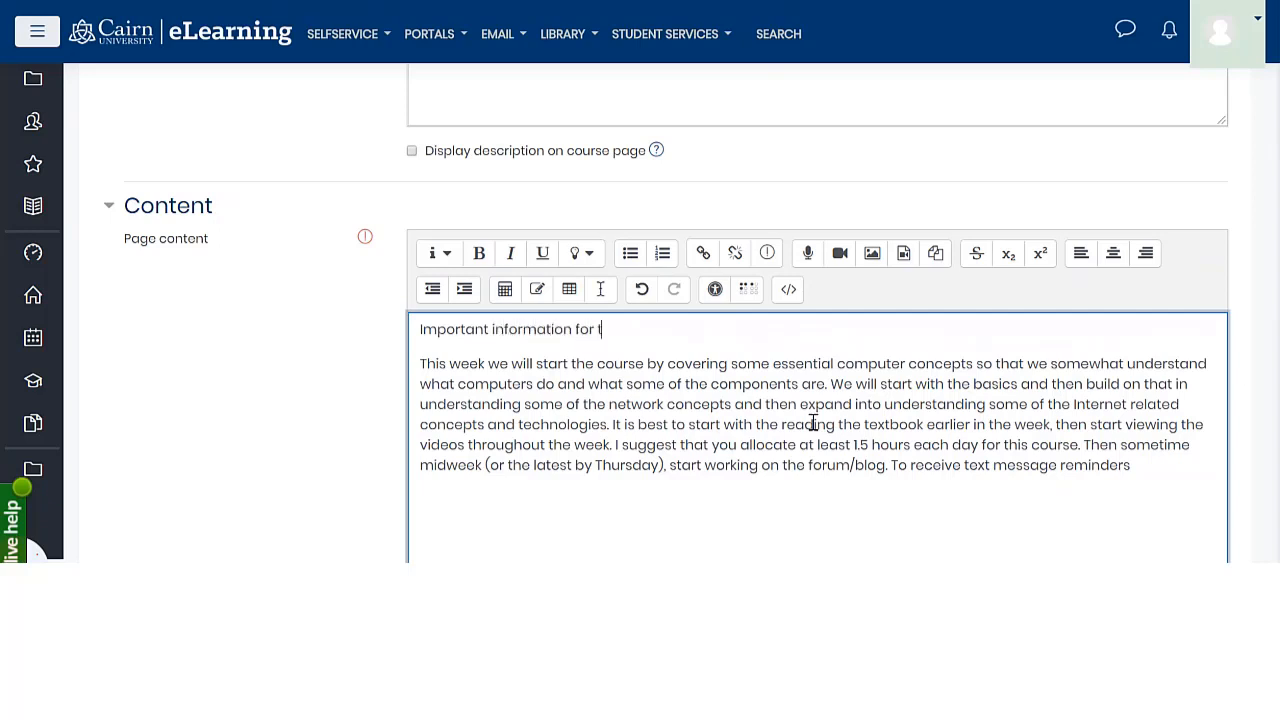
text(his week:)
Format the line "Important information for this week:" as Heading (small)
click(599, 373)
drag(664, 329, 414, 329)
click(447, 255)
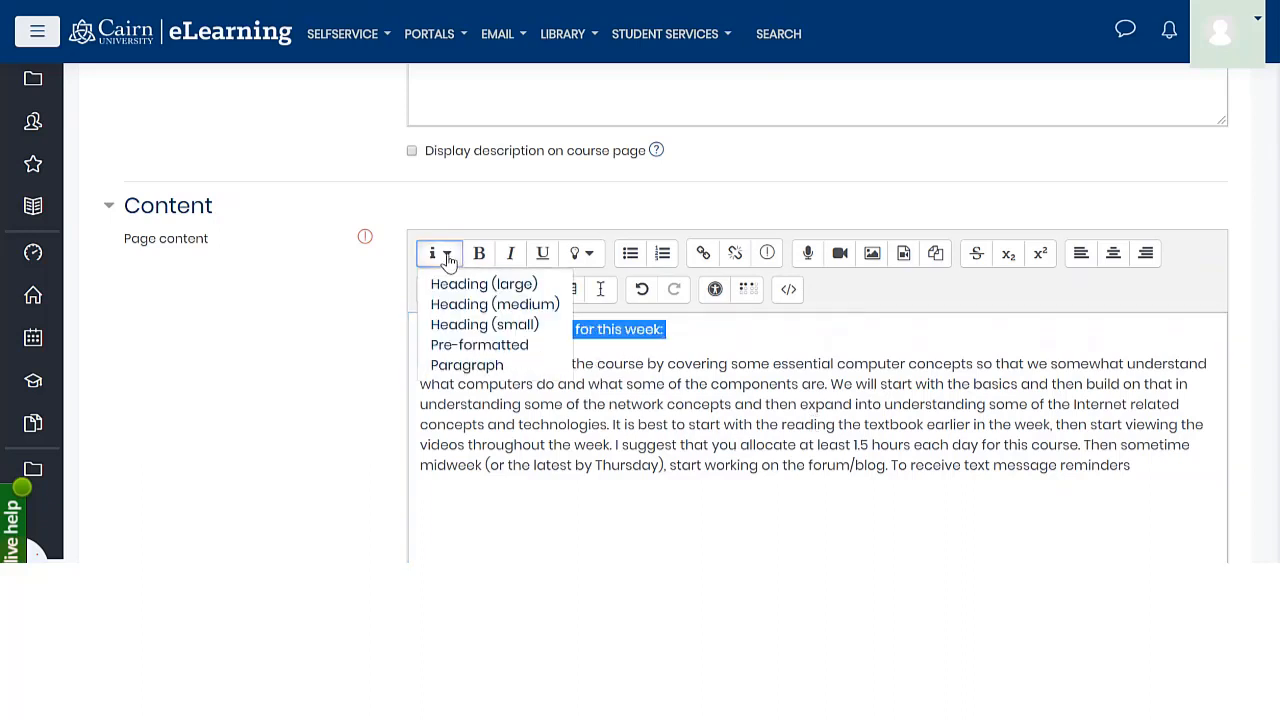
click(466, 327)
click(594, 355)
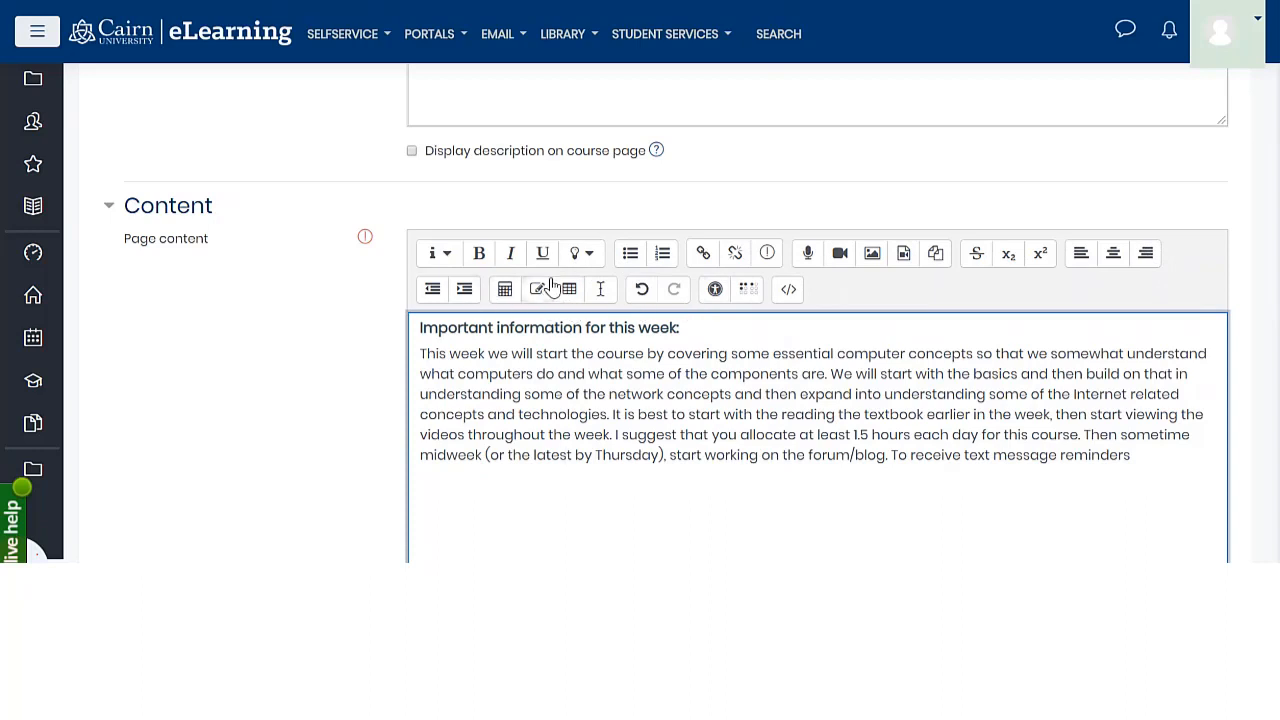
Link the words "essential computer concepts" in the paragraph to an https cairn.edu web address
click(664, 457)
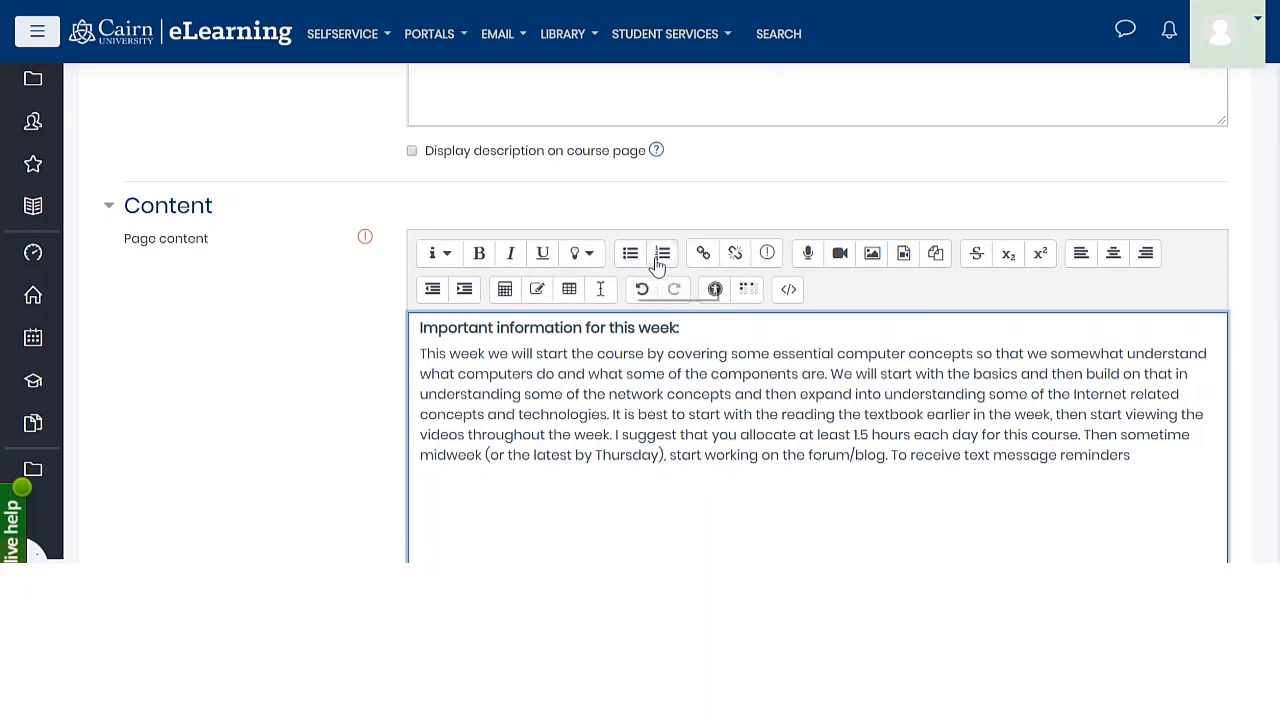
click(684, 355)
drag(773, 355, 975, 357)
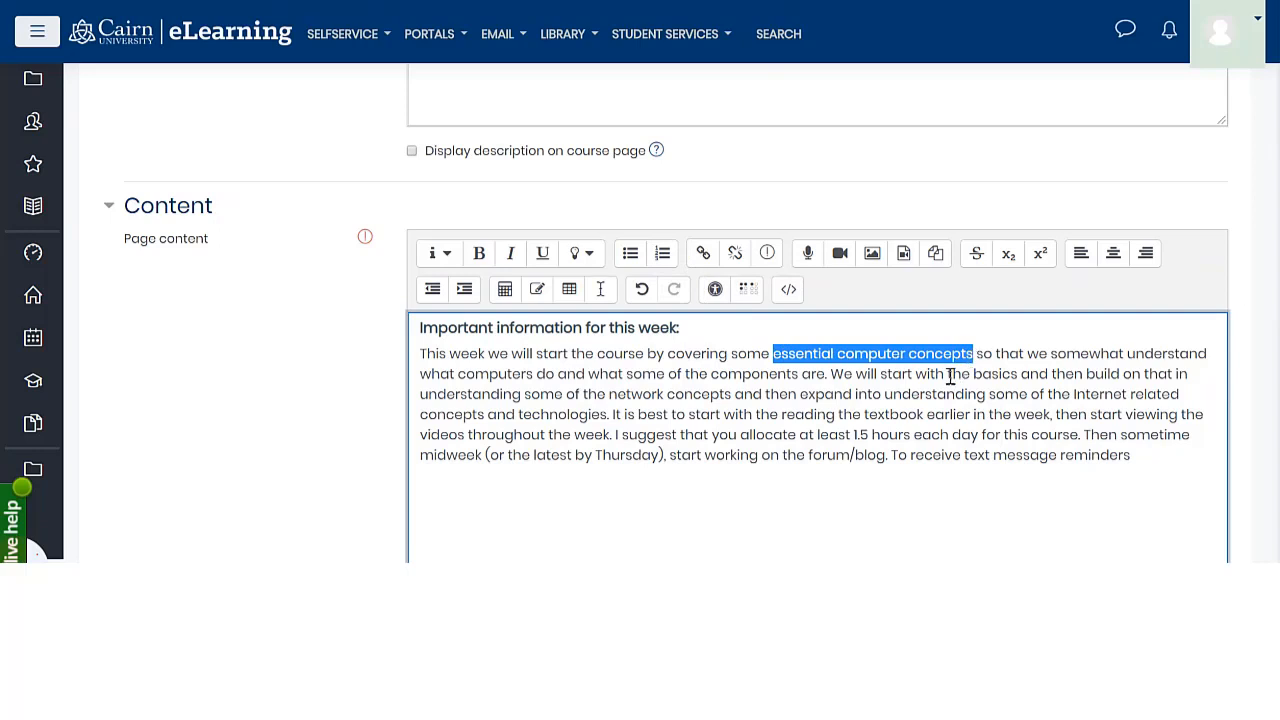
click(704, 255)
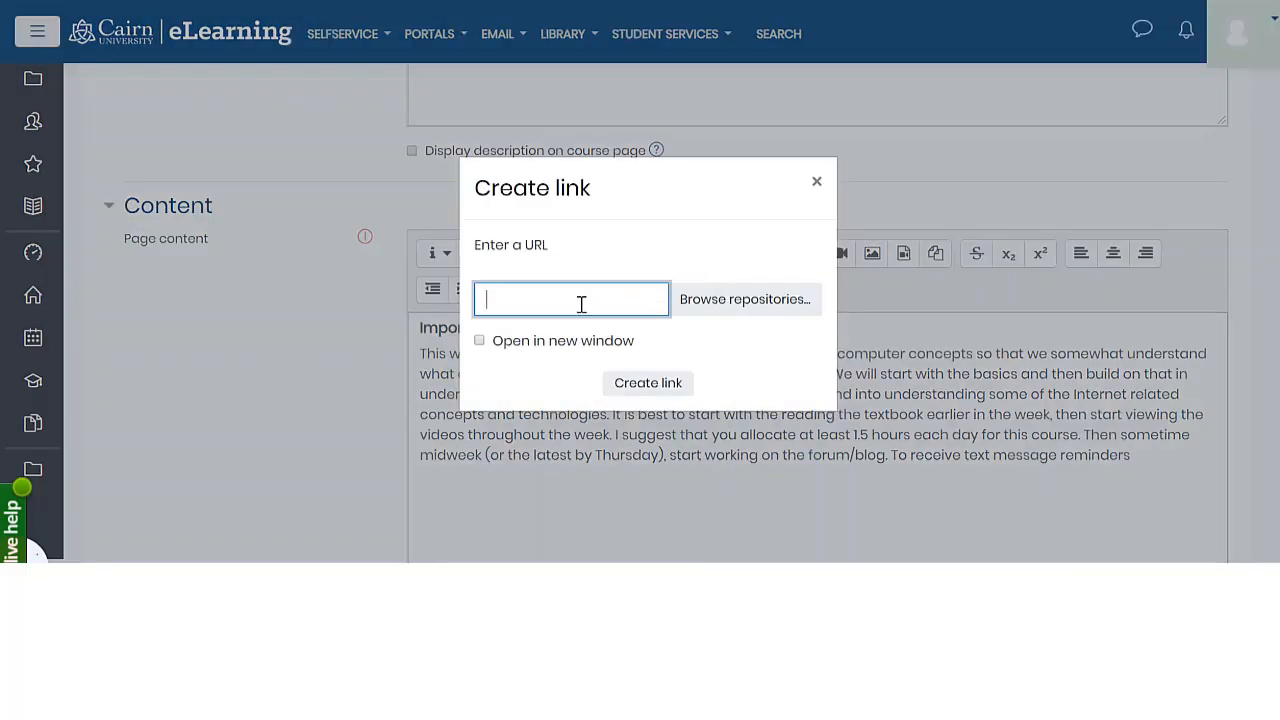
text(https)
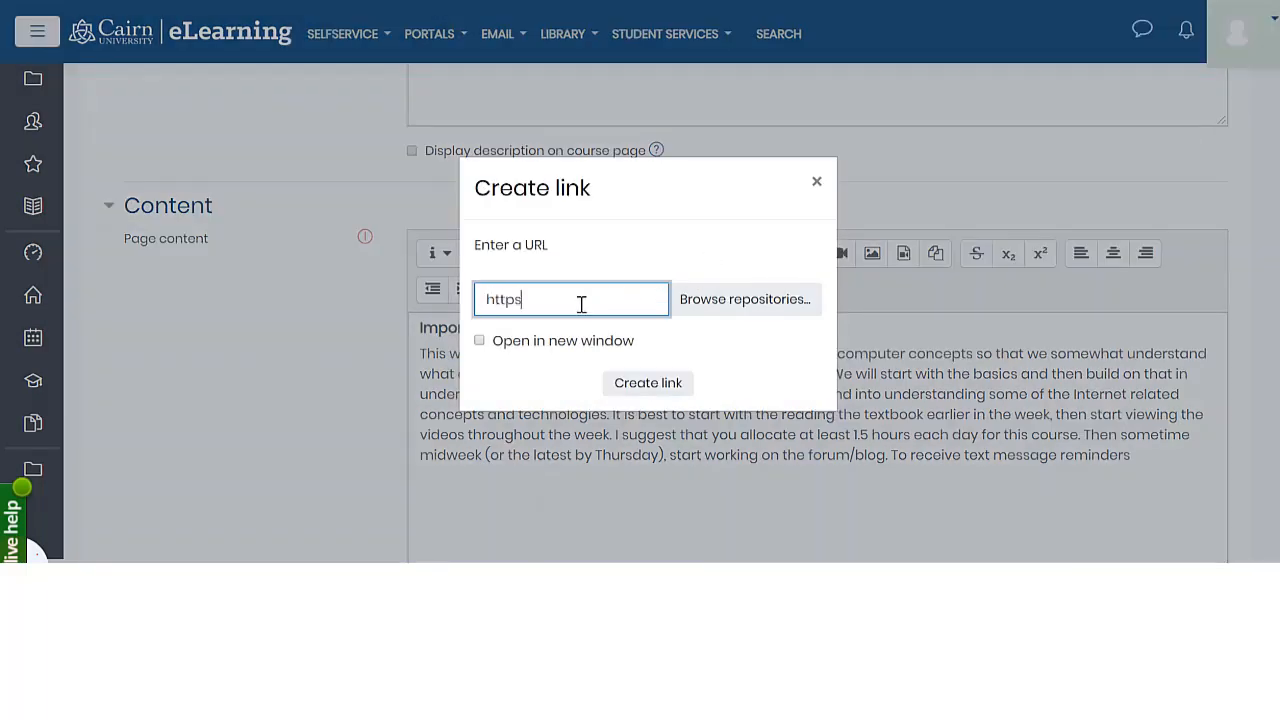
text(://you)
text(.cairn.edu)
click(647, 392)
click(1007, 373)
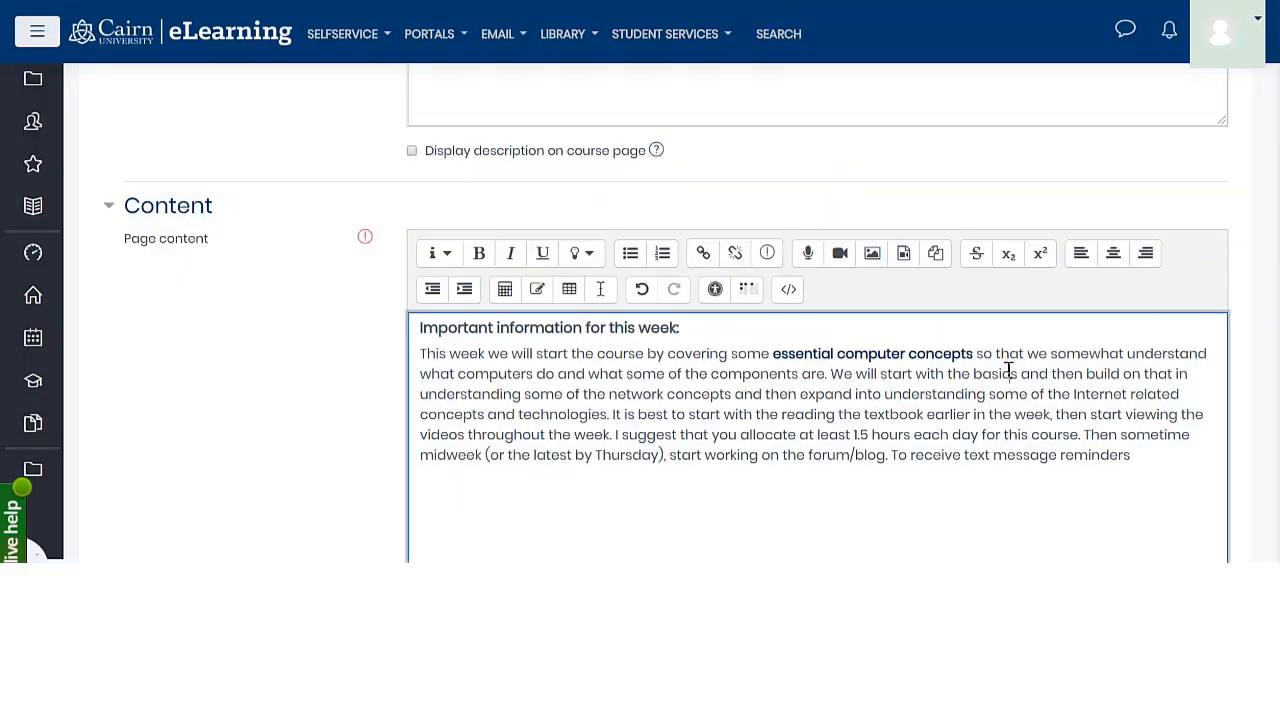
double_click(1070, 357)
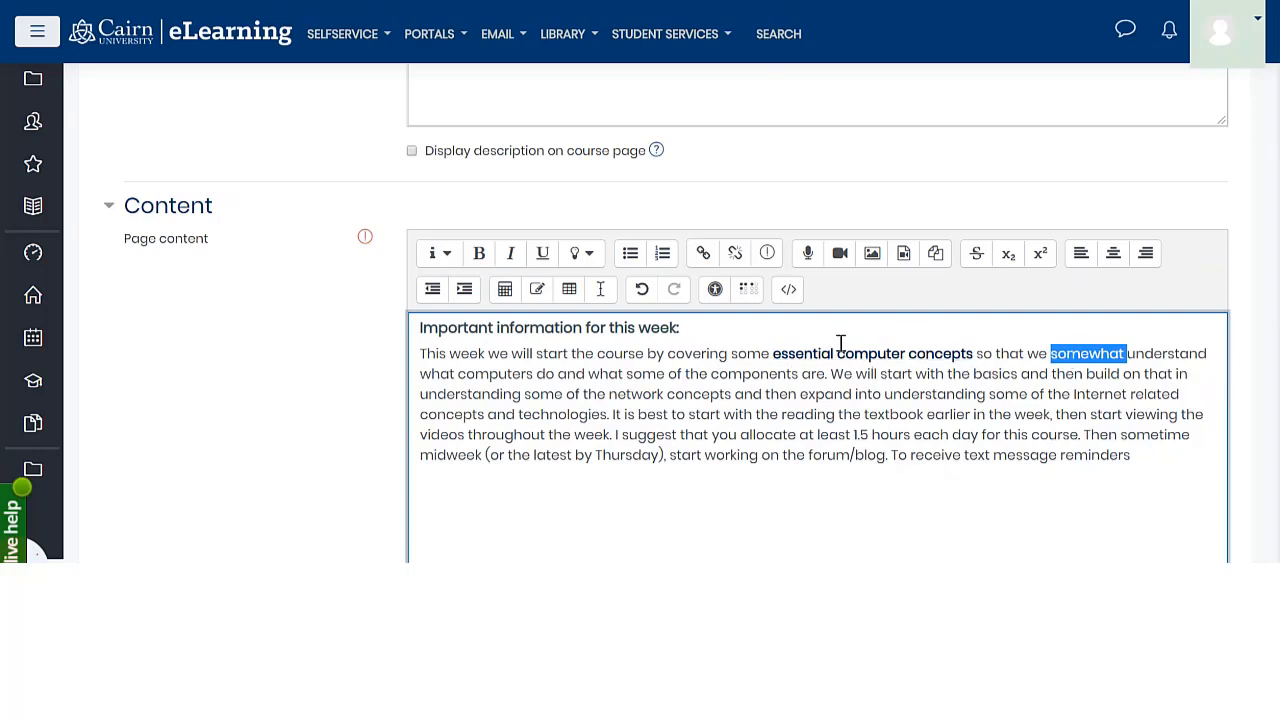
click(549, 392)
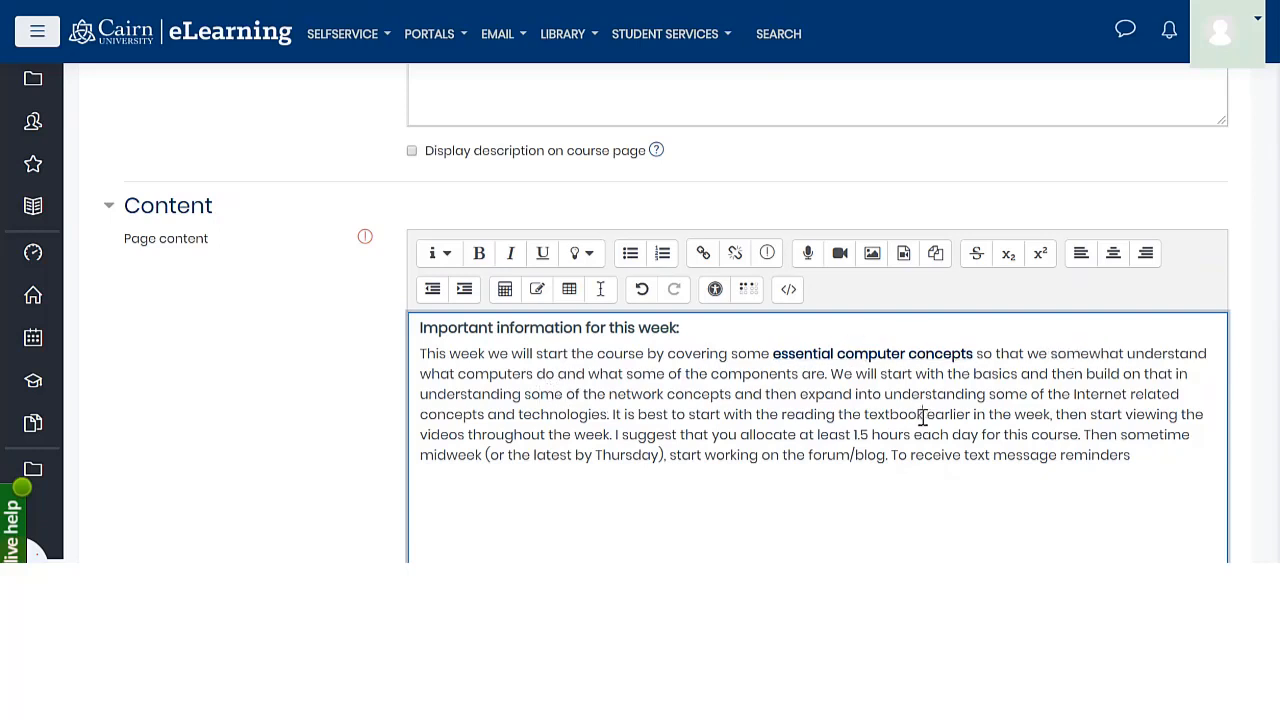
Link the words "reading the textbook" to the Word document "Assignment 1 Starting a Business", uploaded from the computer's Documents folder
drag(922, 418, 788, 418)
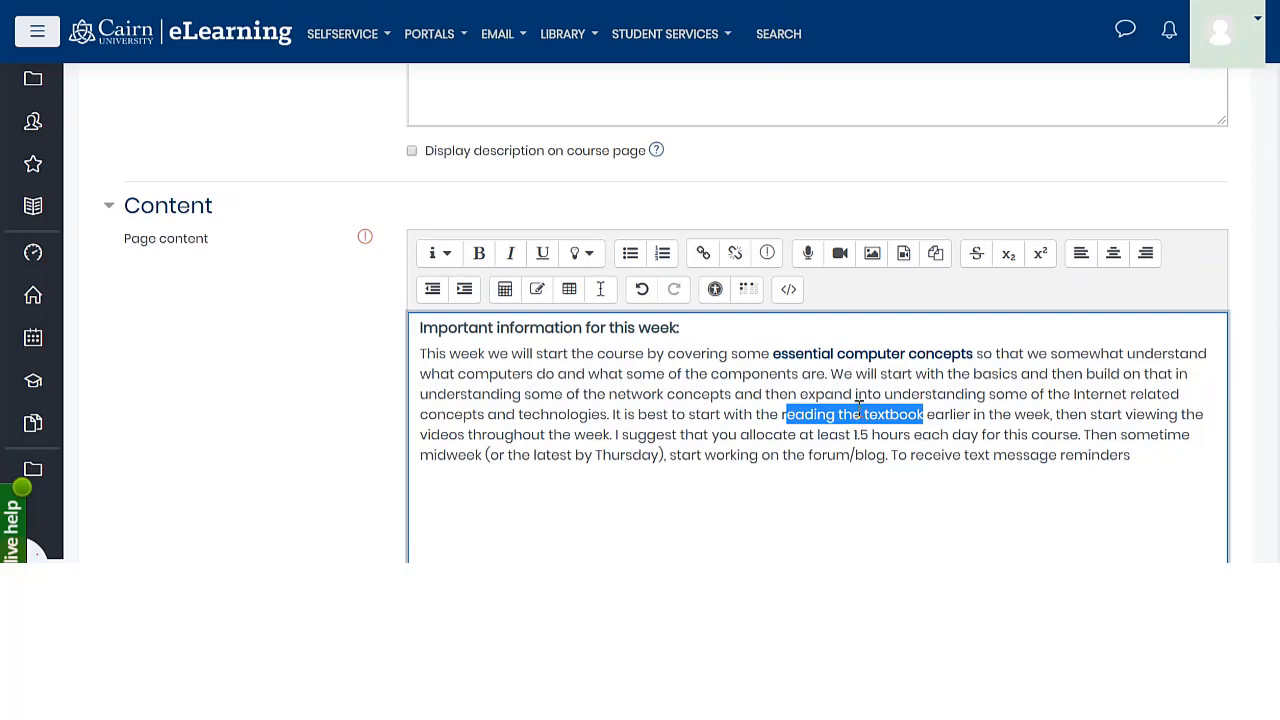
click(804, 414)
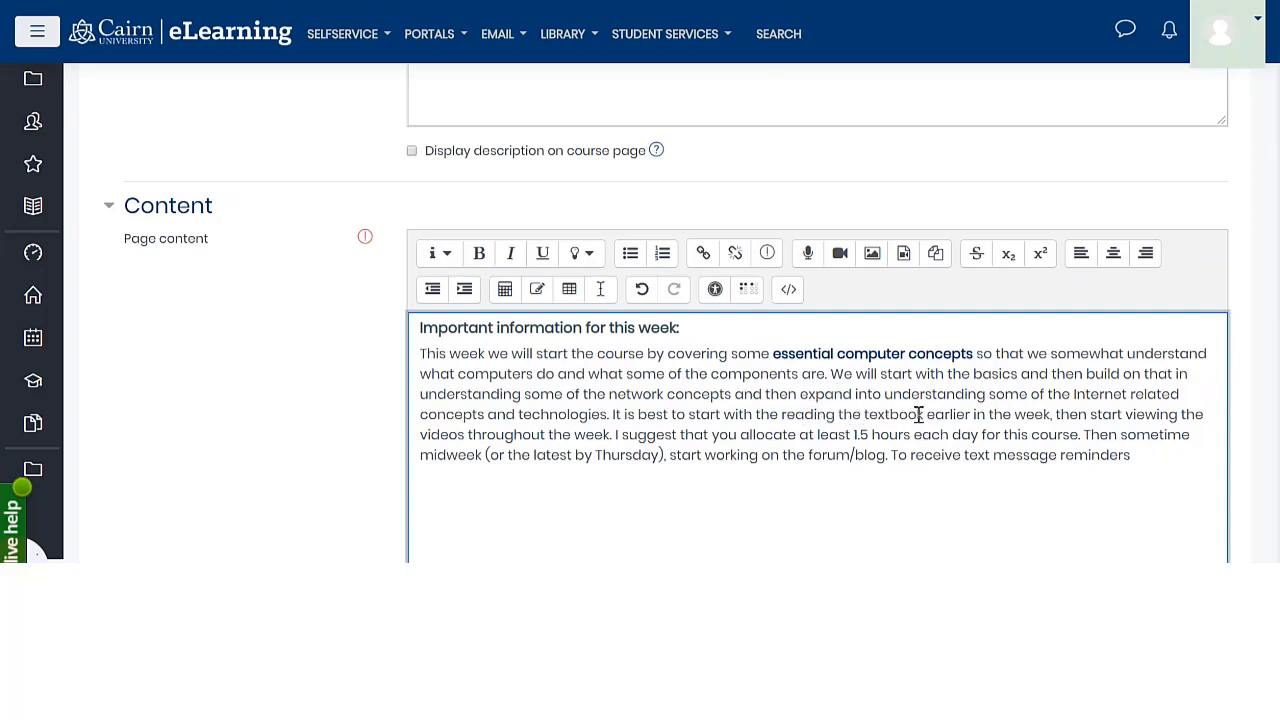
drag(918, 414, 779, 420)
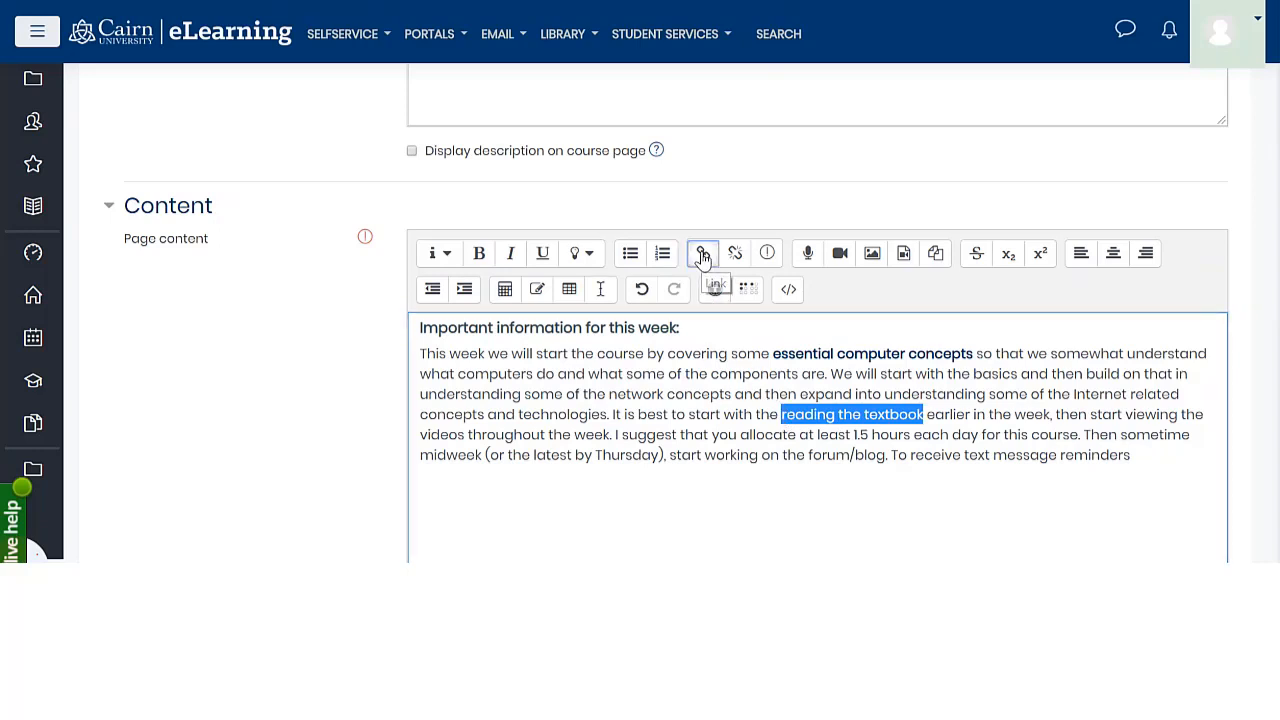
click(703, 256)
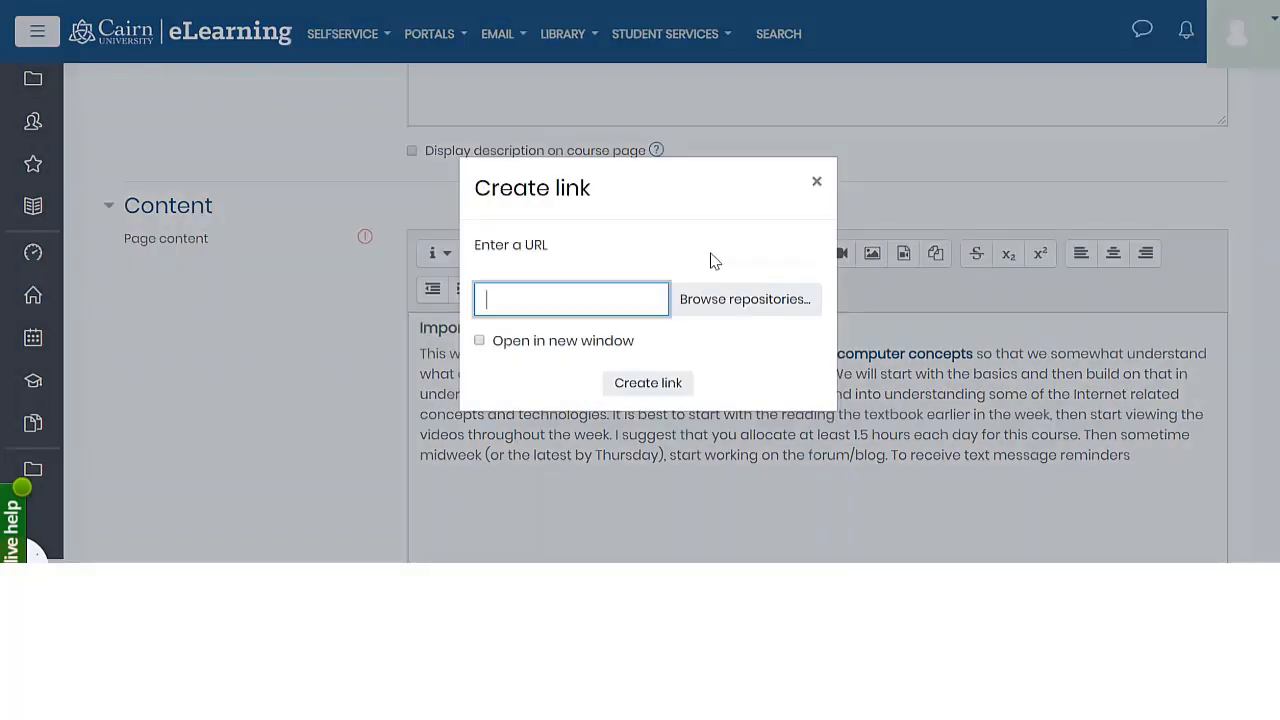
click(728, 314)
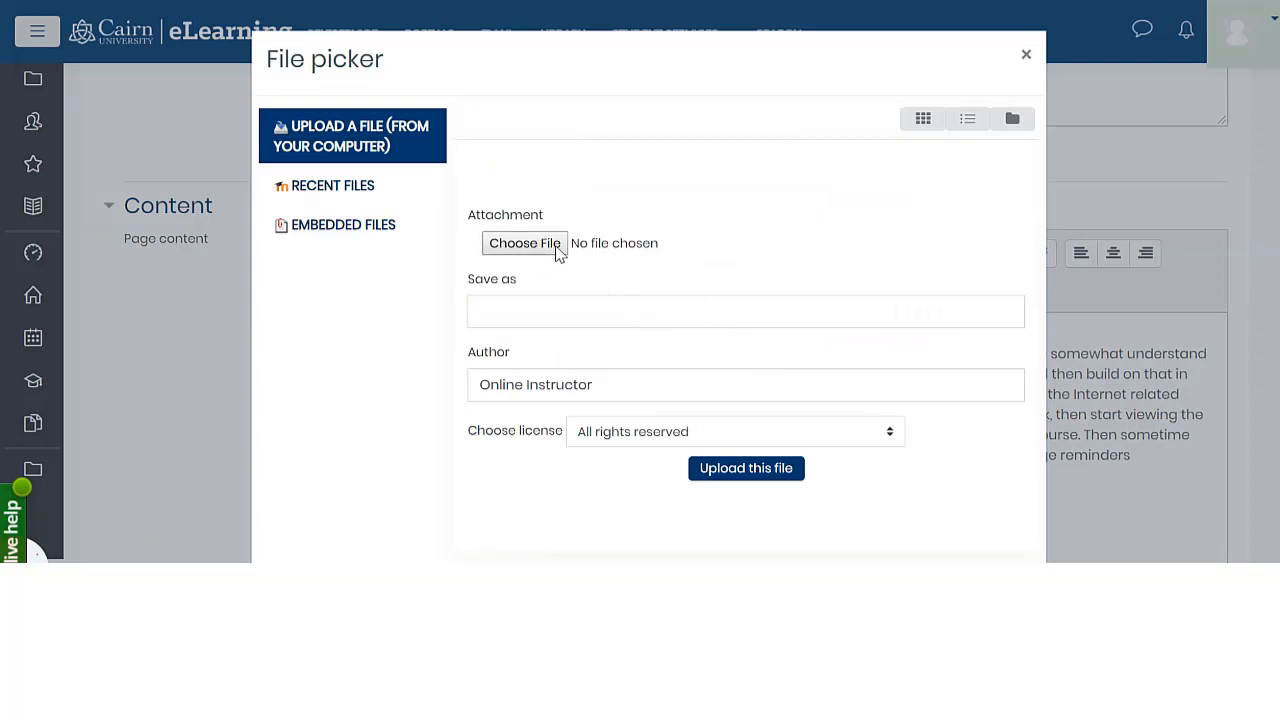
click(559, 252)
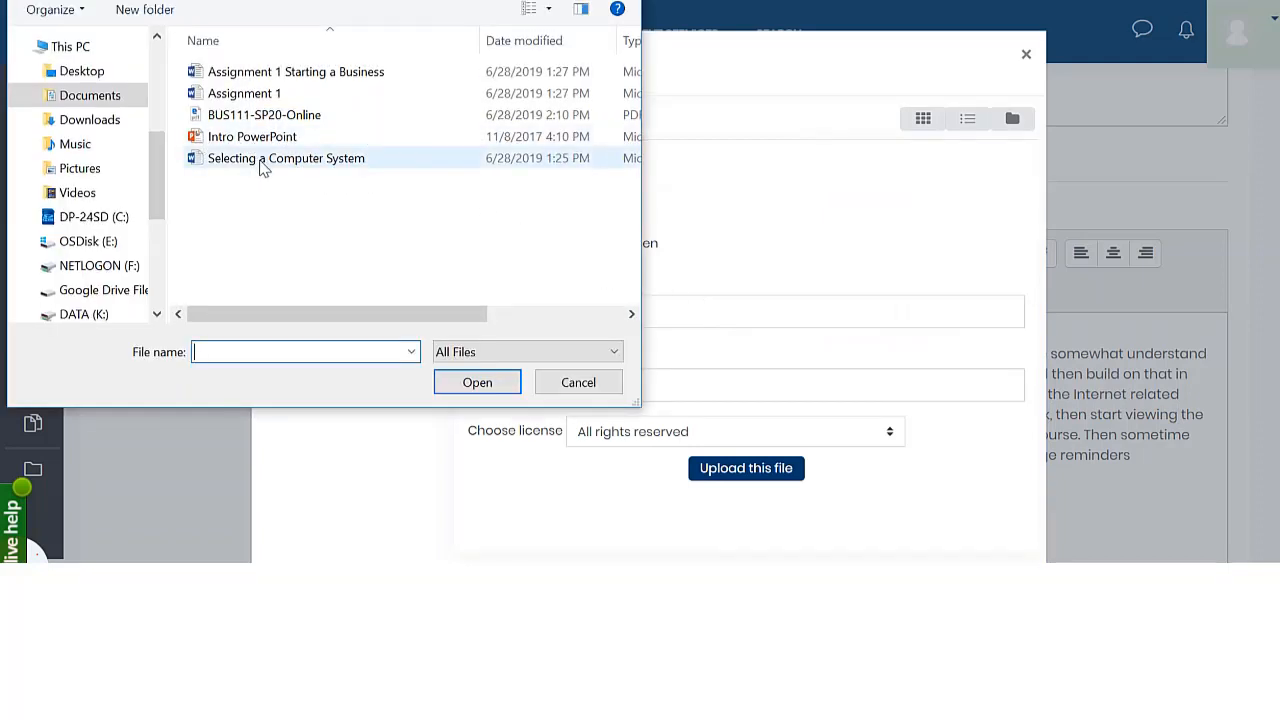
click(262, 78)
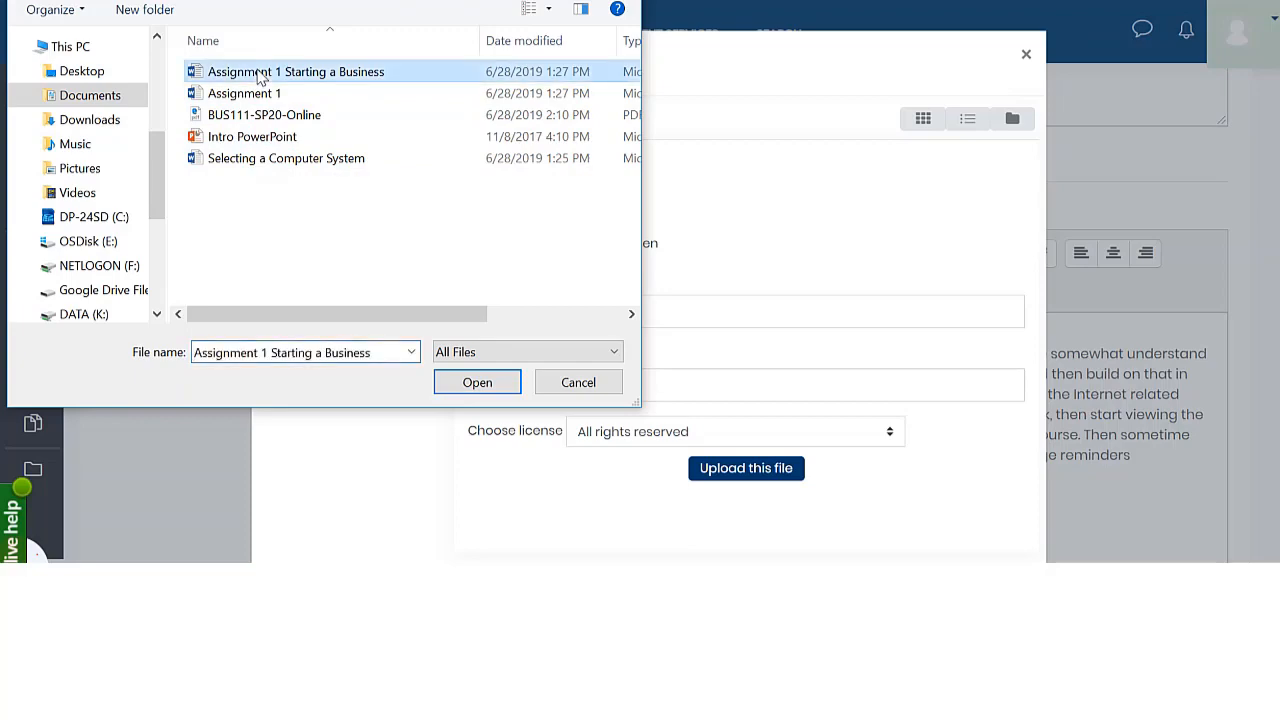
double_click(262, 75)
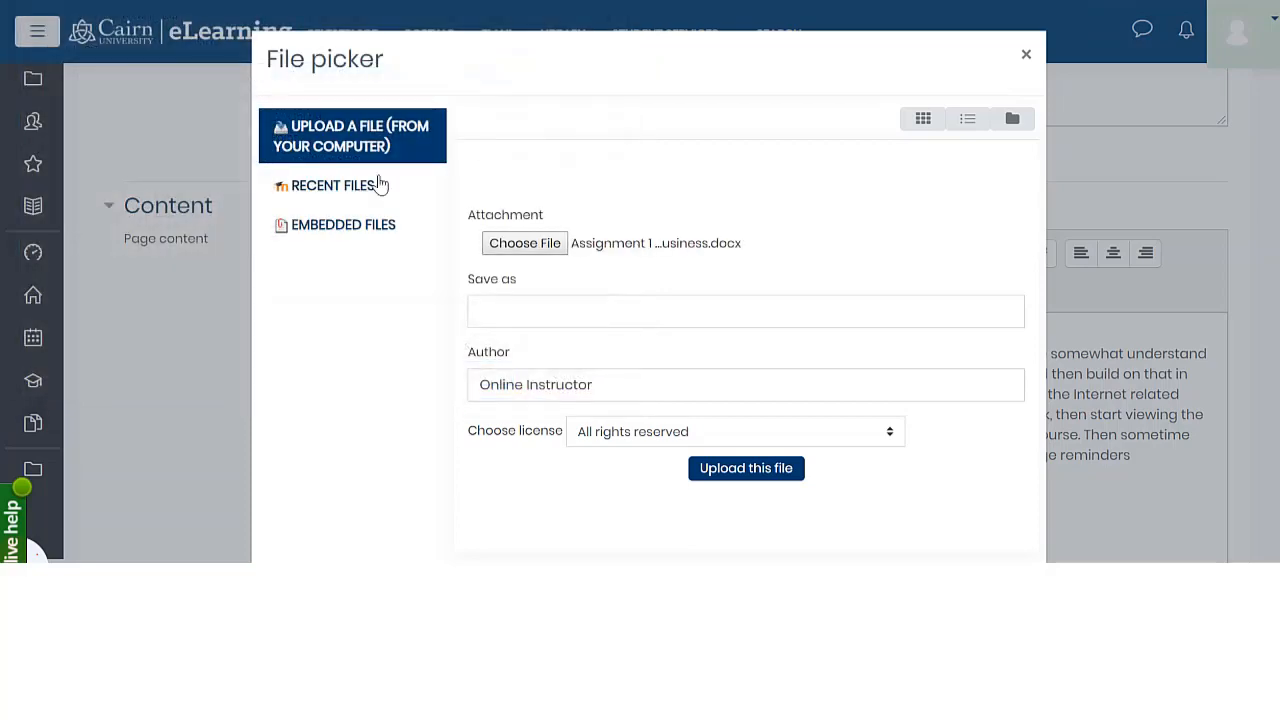
click(746, 468)
drag(668, 456, 677, 456)
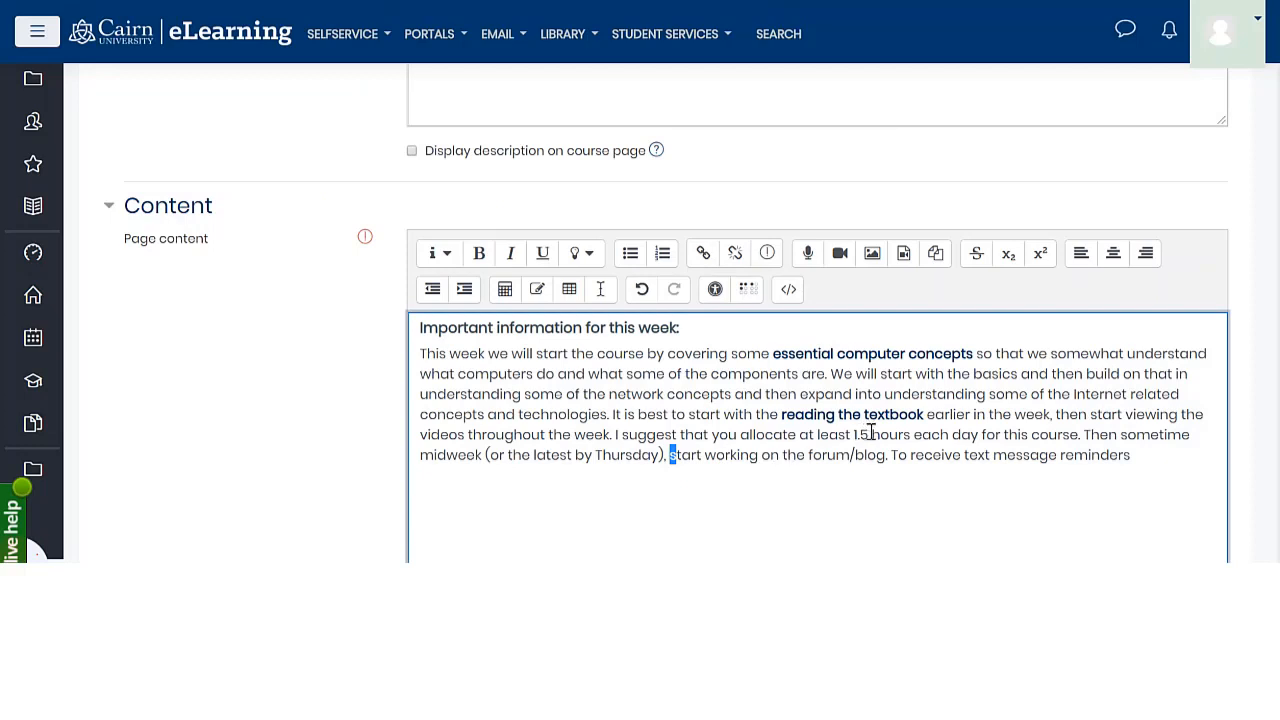
Run the accessibility checker on the page content and close its report
click(550, 489)
scroll(562, 486, down, 1)
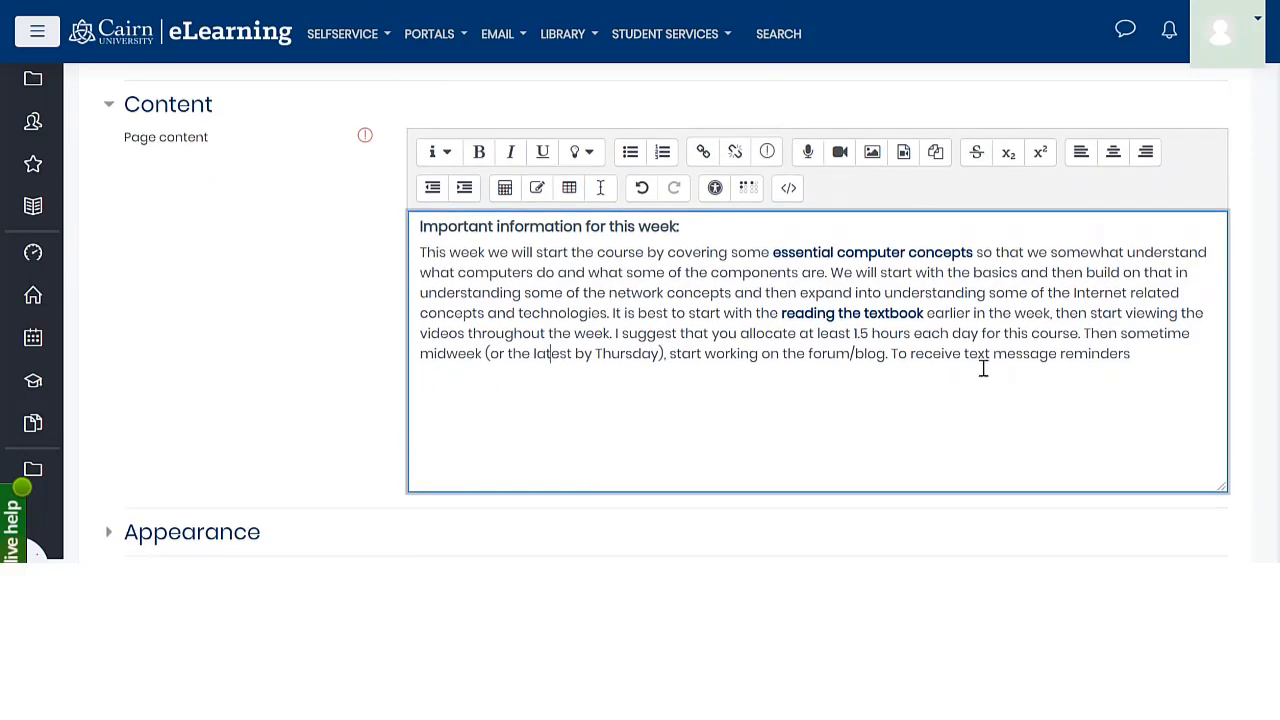
click(715, 190)
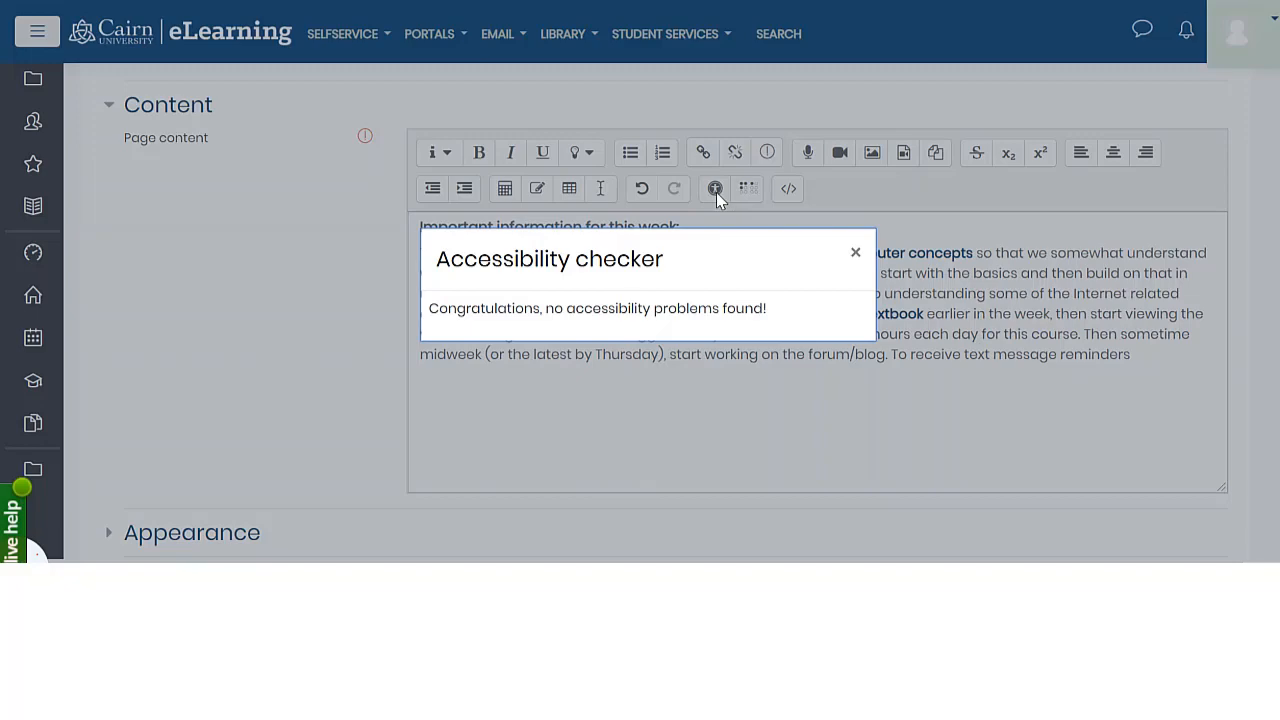
click(856, 253)
click(692, 338)
Save the page back to the course and open "Using Web Pages and Embedded Videos" in Unit 1 to view it
scroll(620, 360, down, 2)
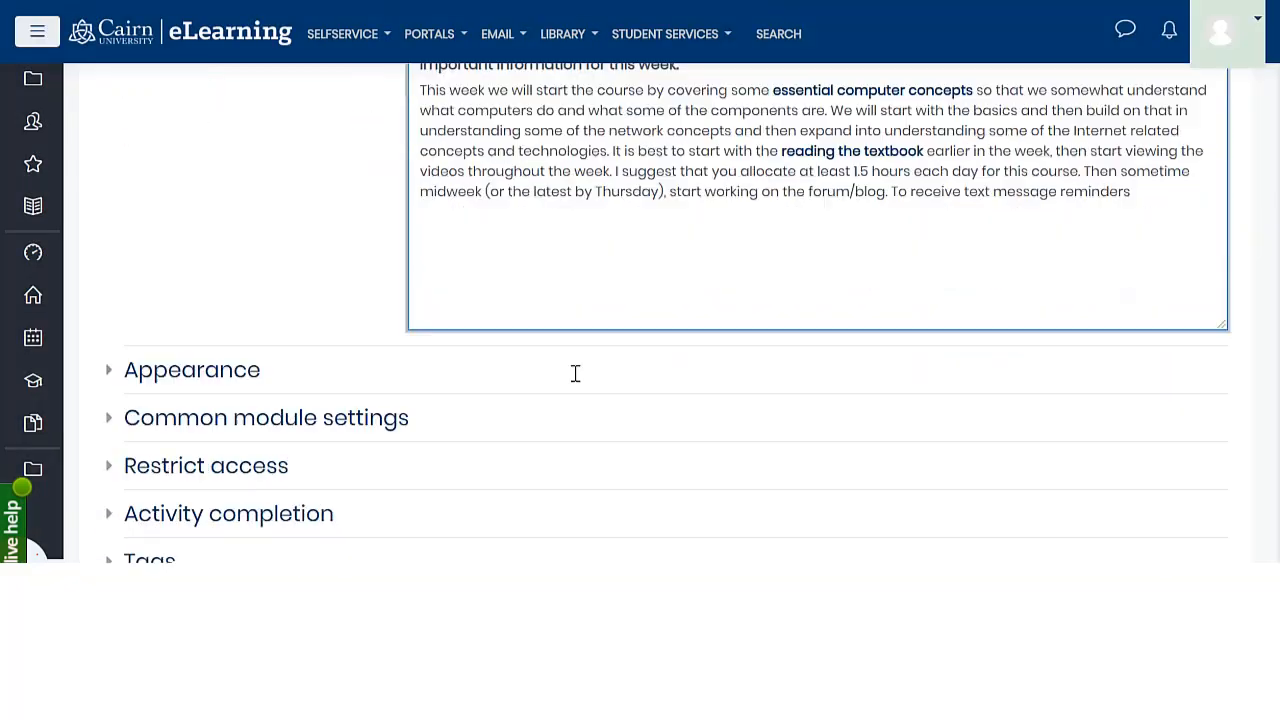
scroll(560, 376, down, 2)
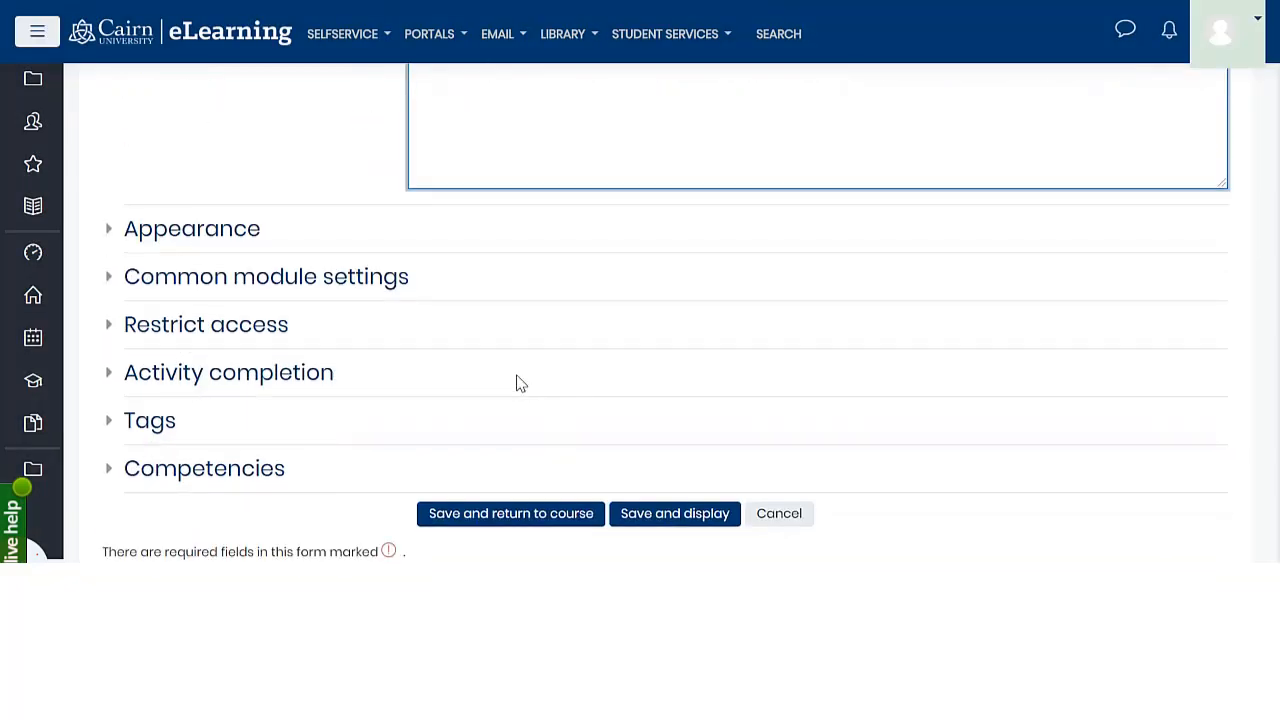
click(514, 523)
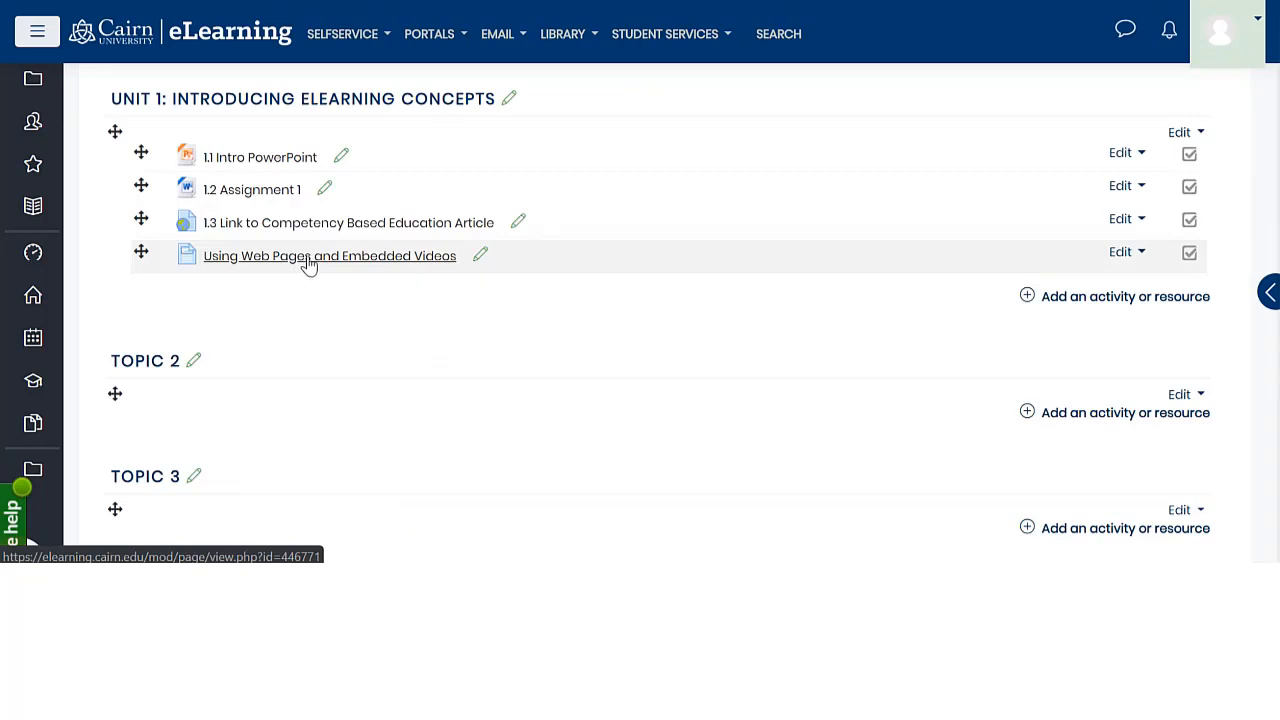
click(316, 264)
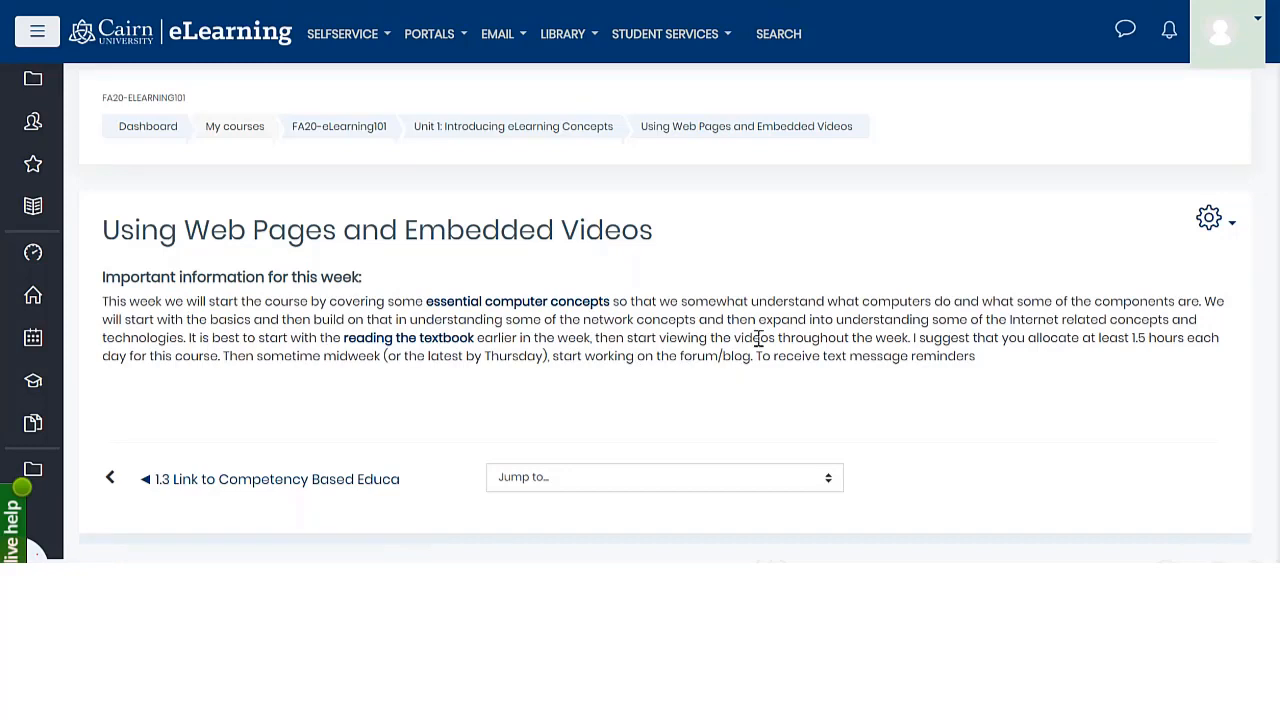
Return to the course and add the number 1.4 in front of the "Using Web Pages and Embedded Videos" title in Unit 1
click(500, 132)
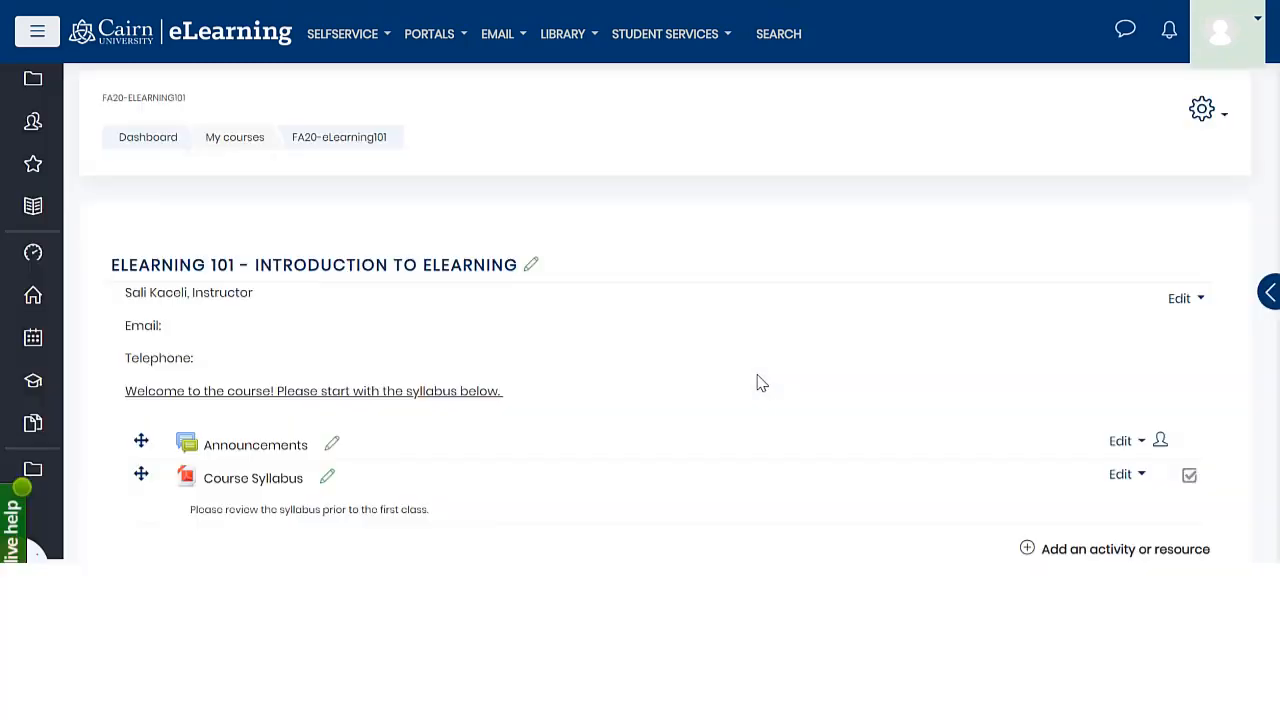
click(480, 256)
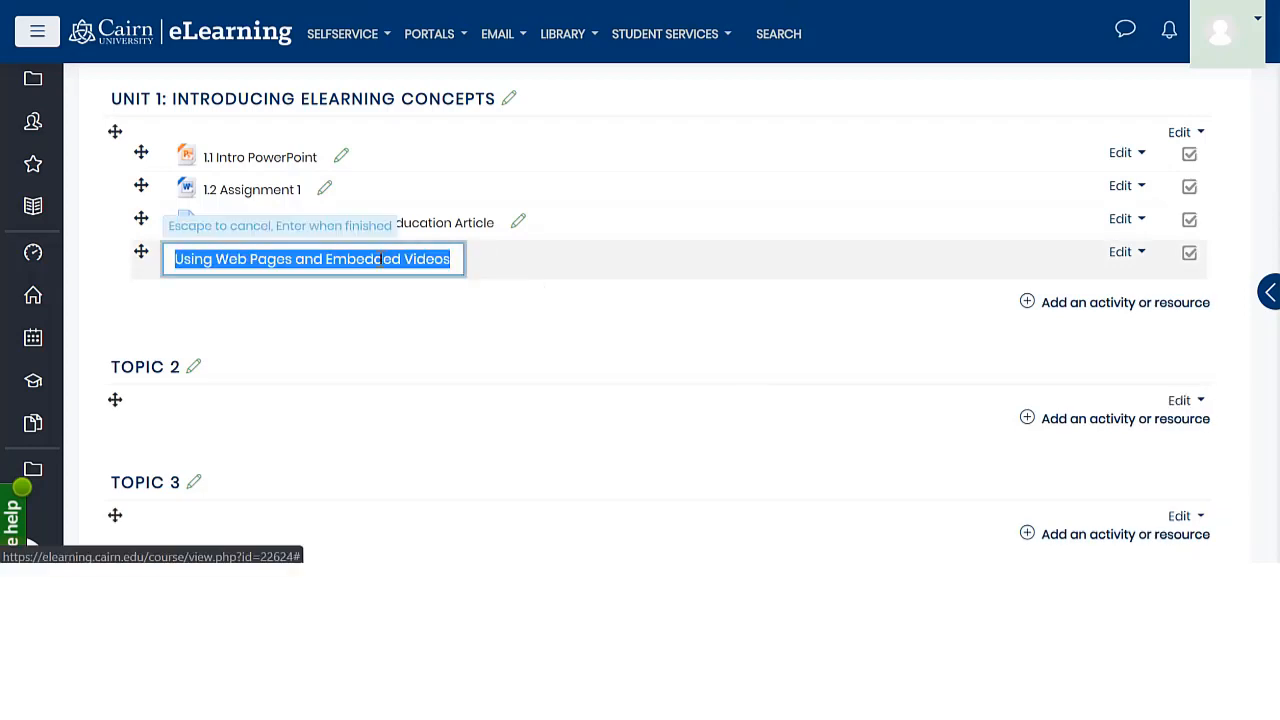
key(Home)
text(1)
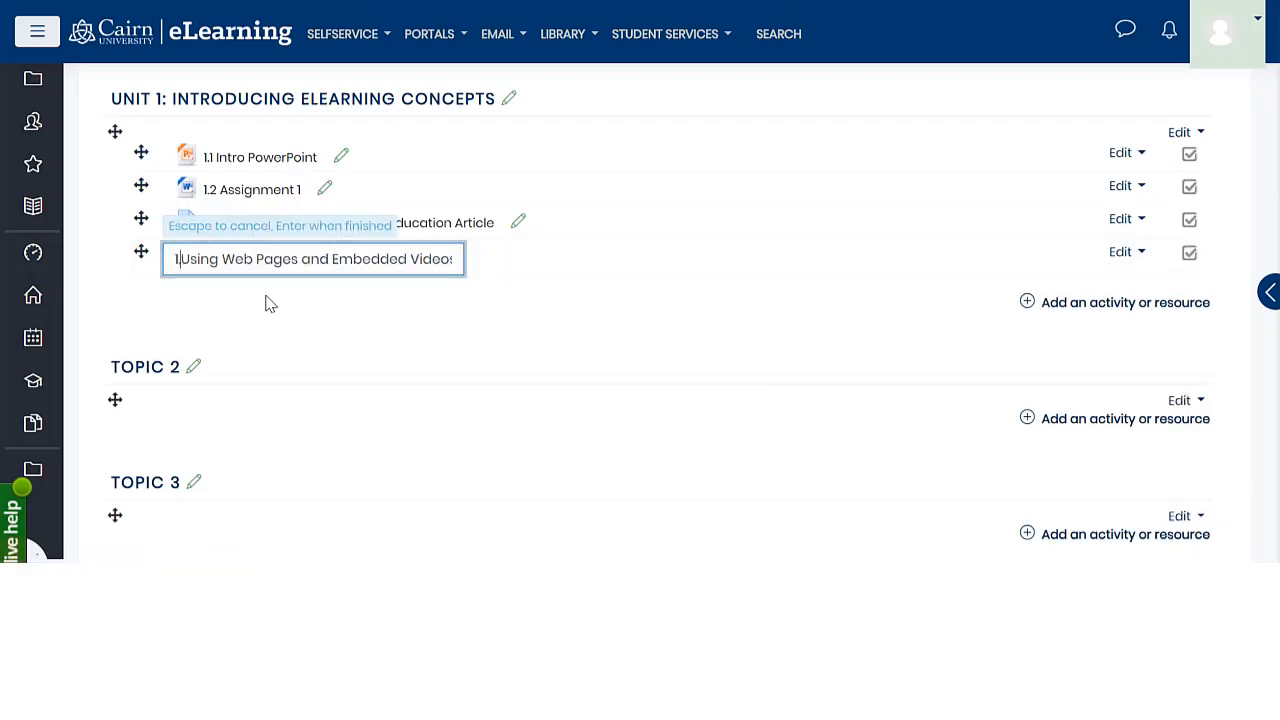
text(.4)
key(Return)
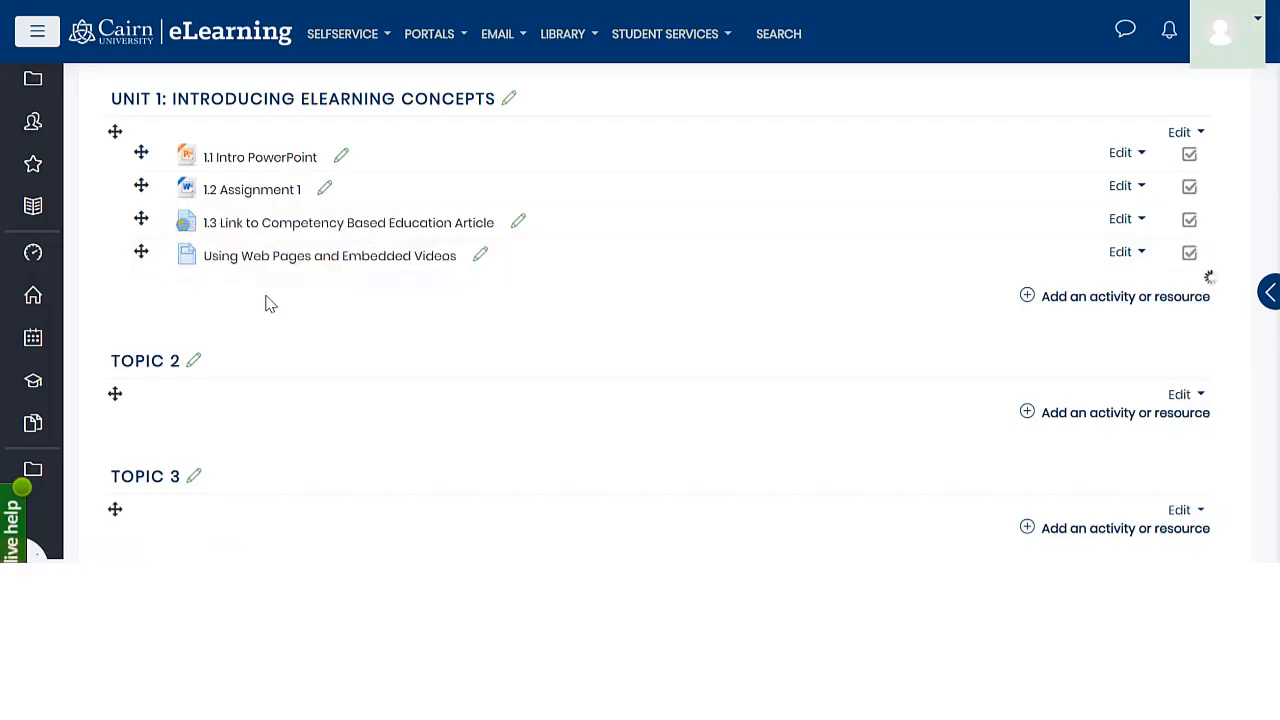